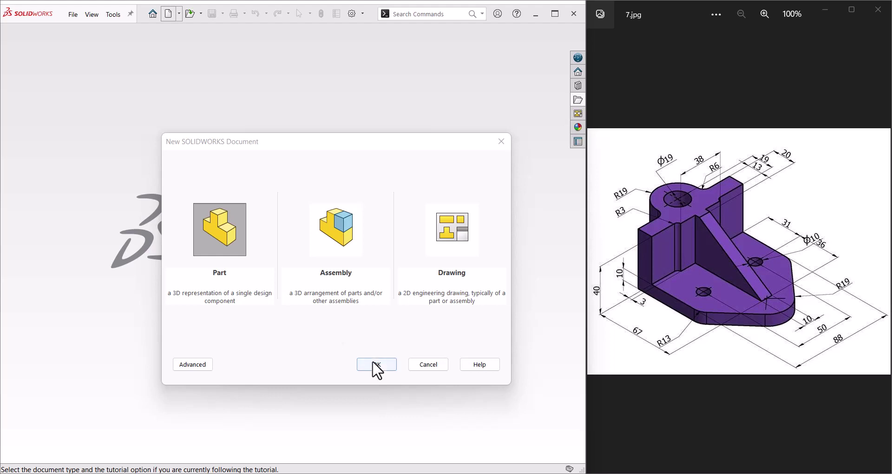
- Create a new part and start a sketch on the Top Plane
{"action": "left_click", "coordinate": [375, 364]}
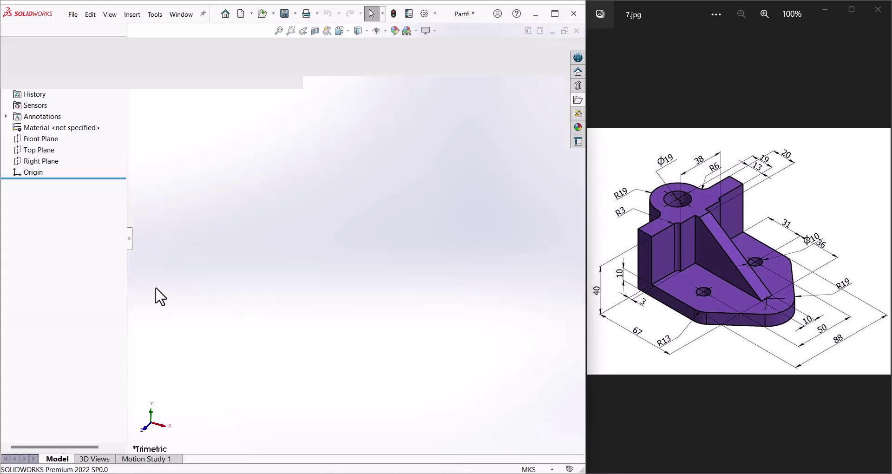
{"action": "left_click", "coordinate": [41, 203]}
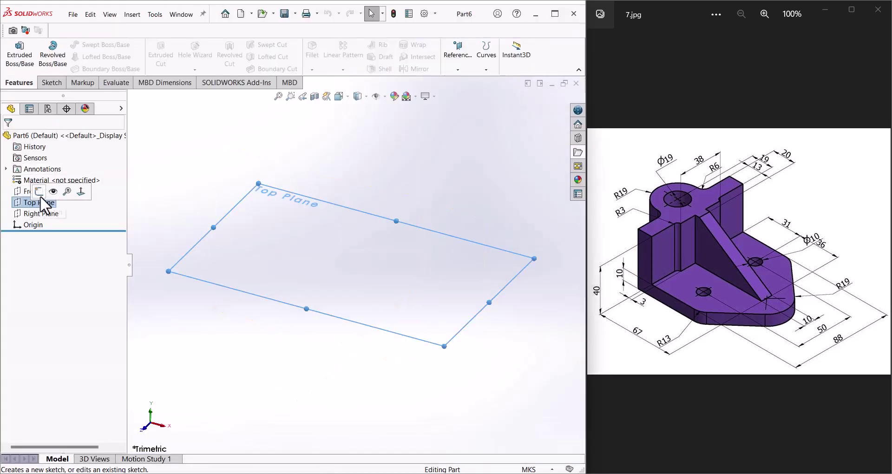
{"action": "left_click", "coordinate": [39, 192]}
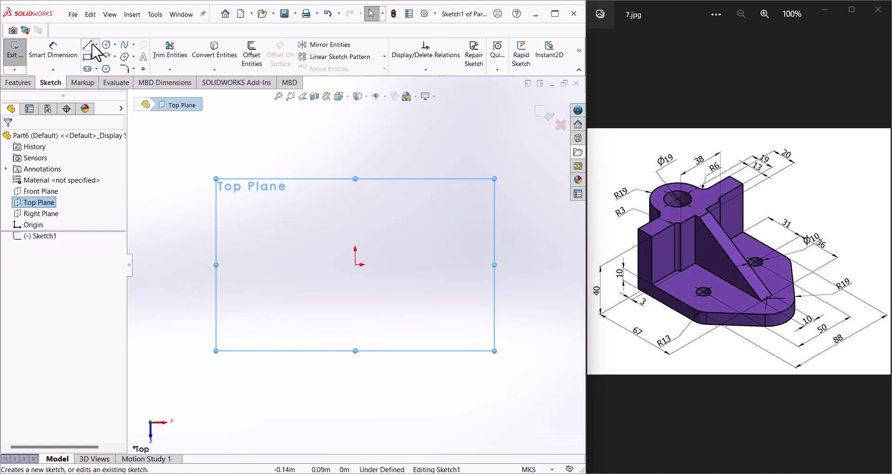
- Draw a vertical centerline running through the origin
{"action": "left_click", "coordinate": [96, 45]}
{"action": "left_click", "coordinate": [106, 65]}
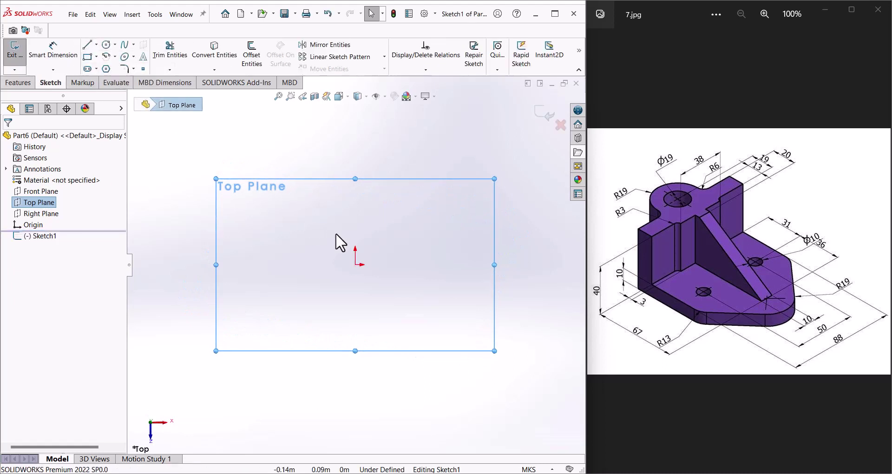
{"action": "left_click", "coordinate": [356, 214]}
{"action": "left_click", "coordinate": [356, 325]}
{"action": "right_click", "coordinate": [365, 333]}
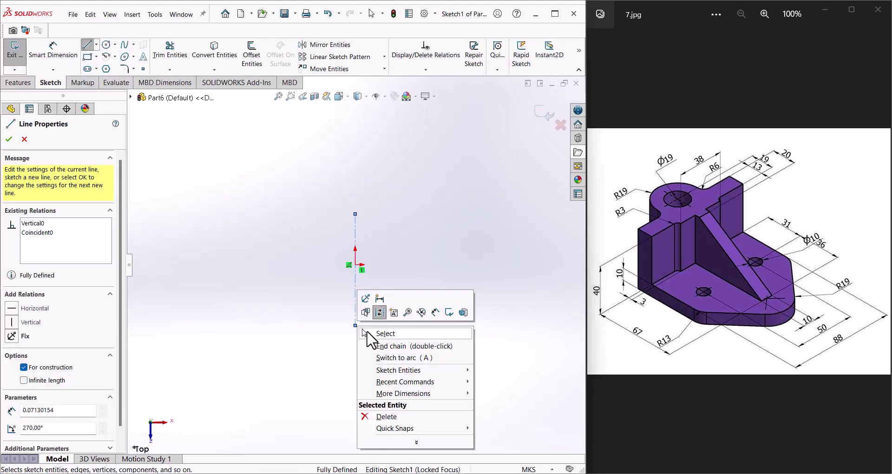
{"action": "left_click", "coordinate": [367, 333]}
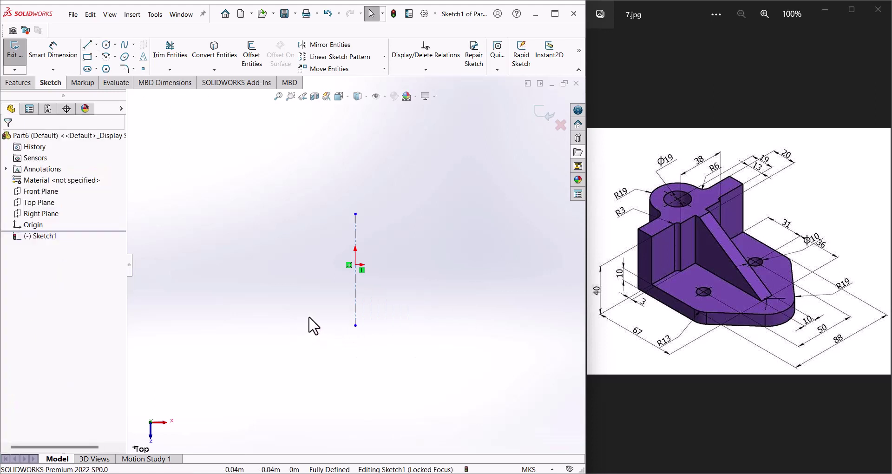
{"action": "key", "text": "l"}
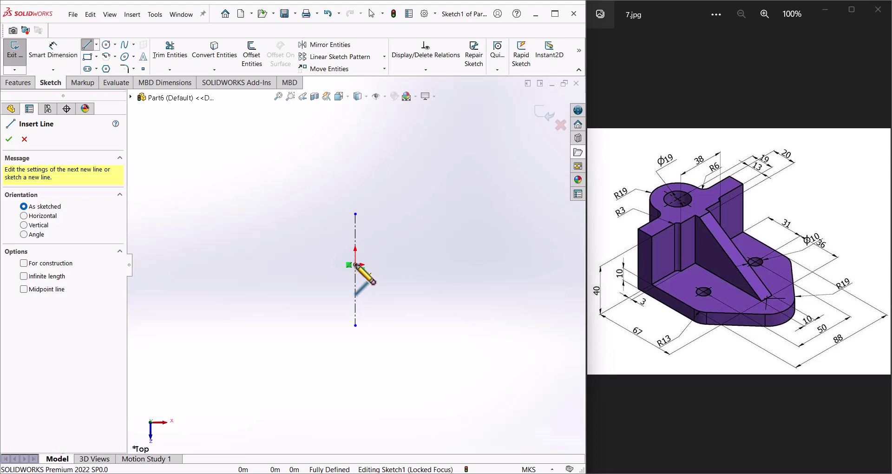
- Draw the chained half-profile of lines and tangent arcs left of the centerline
{"action": "left_click", "coordinate": [356, 265]}
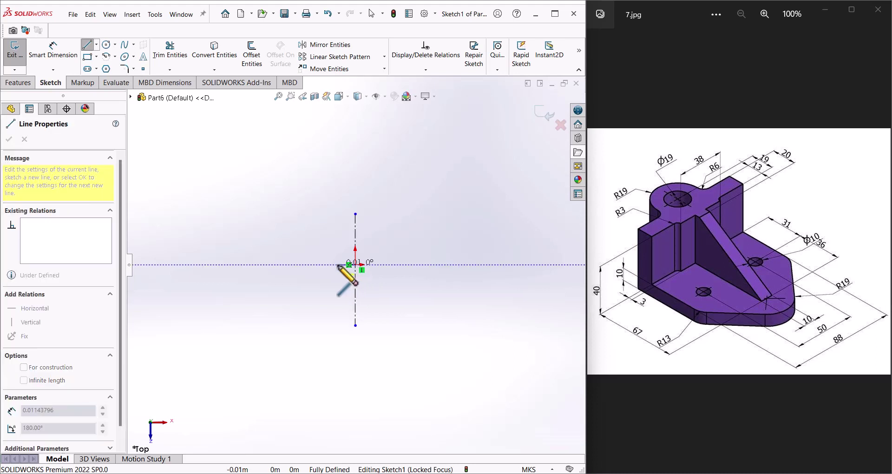
{"action": "left_click", "coordinate": [338, 265]}
{"action": "left_click", "coordinate": [338, 258]}
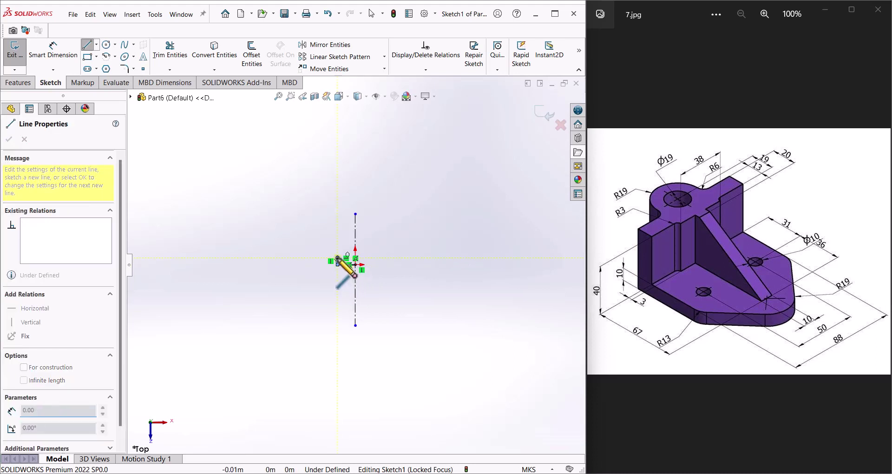
{"action": "left_click", "coordinate": [305, 258]}
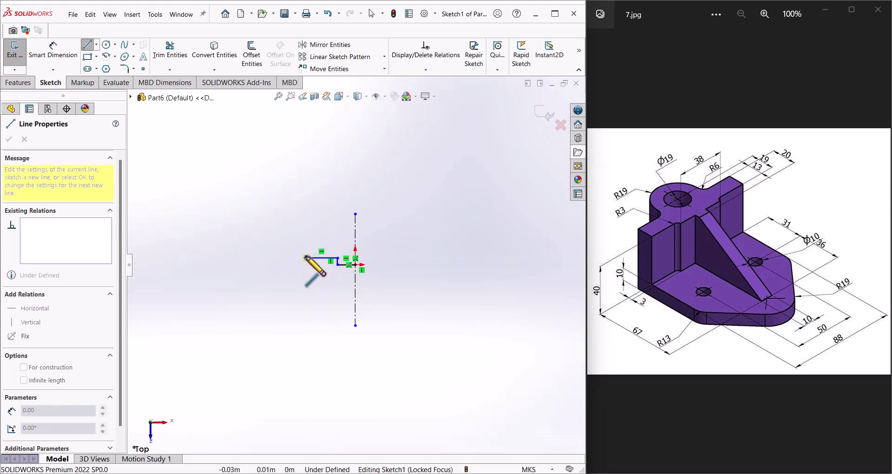
{"action": "left_click", "coordinate": [292, 244]}
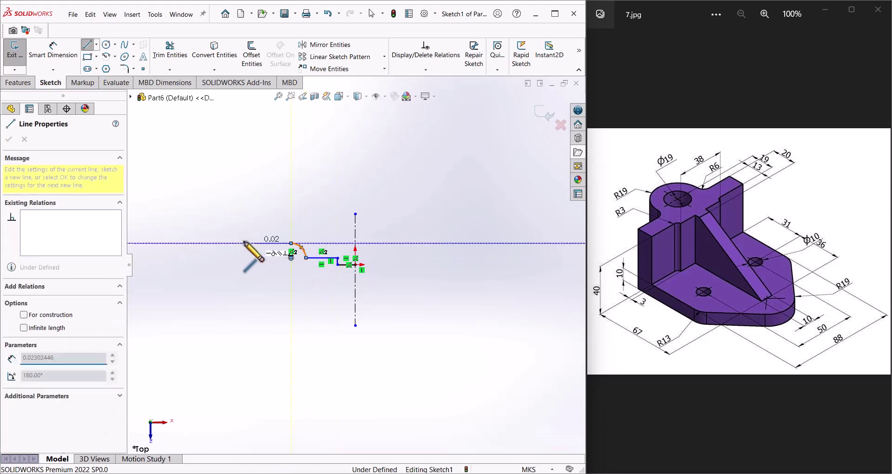
{"action": "left_click", "coordinate": [204, 243]}
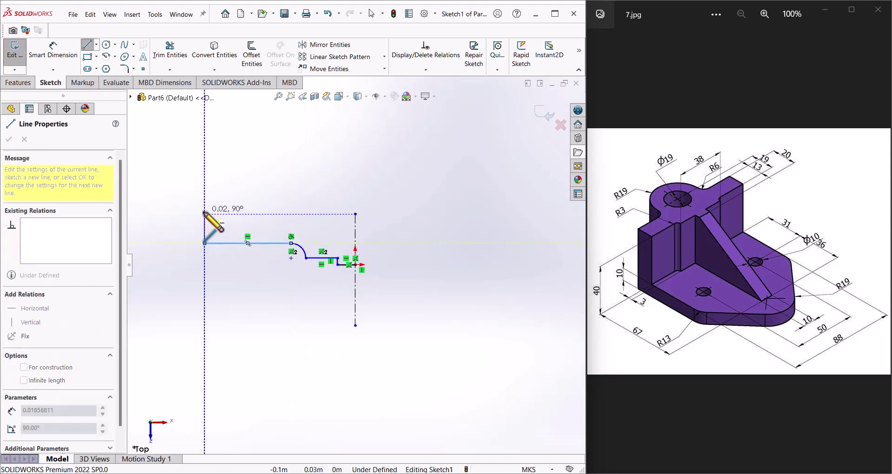
{"action": "left_click", "coordinate": [204, 214]}
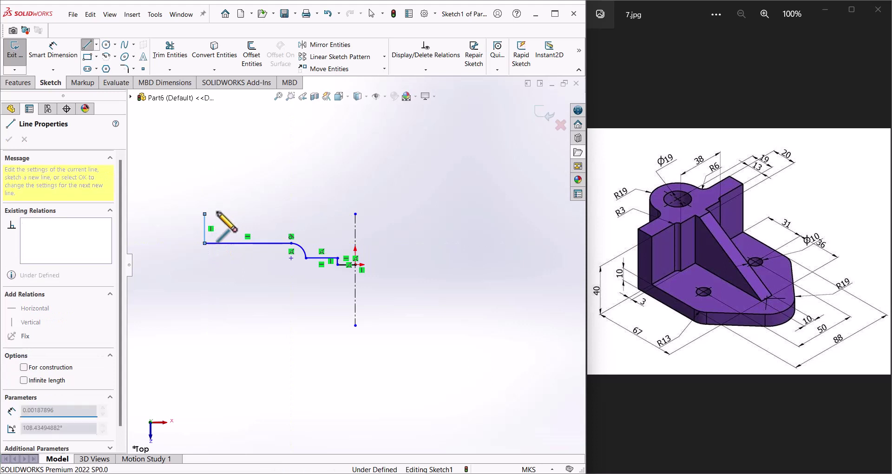
{"action": "left_click", "coordinate": [279, 215]}
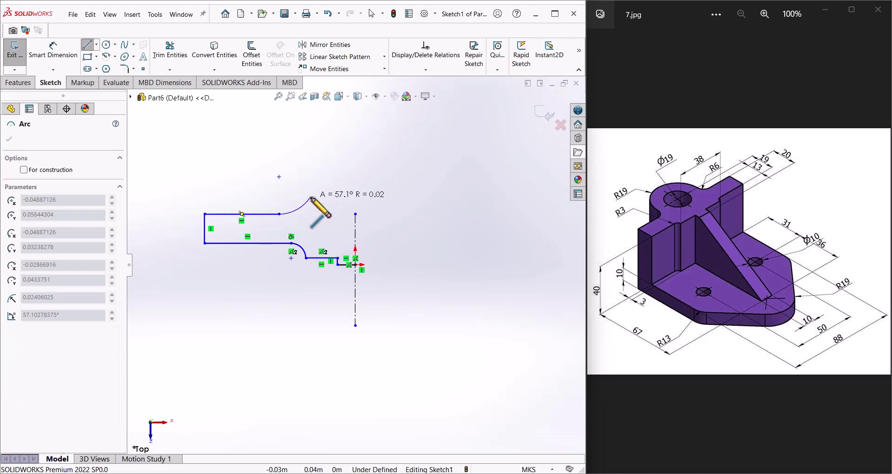
{"action": "left_click", "coordinate": [310, 197]}
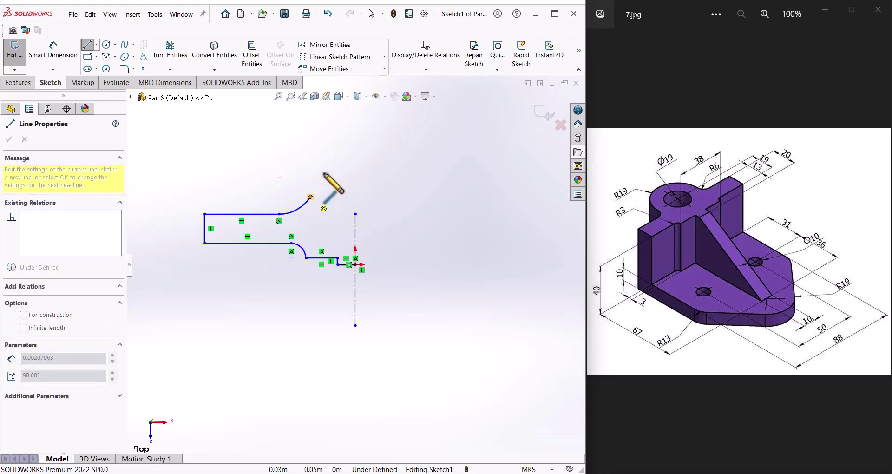
{"action": "right_click", "coordinate": [360, 163]}
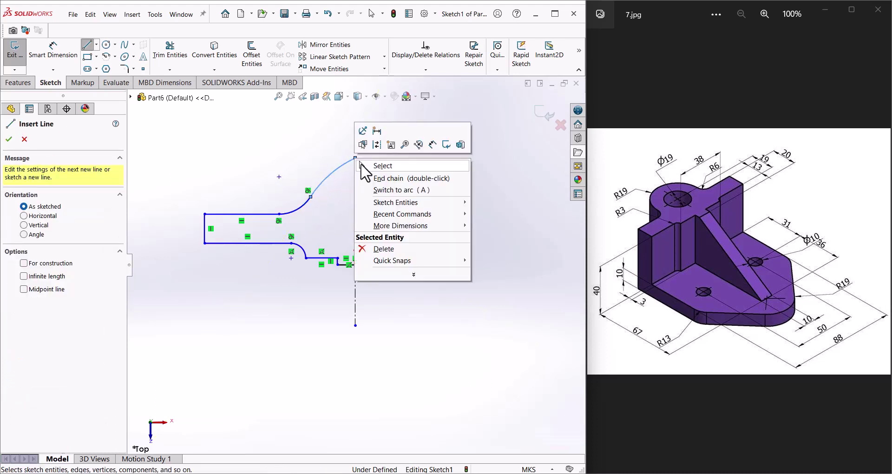
{"action": "left_click", "coordinate": [372, 167]}
- Add a Vertical relation between the upper arc's end and the centerline's top point
{"action": "left_click", "coordinate": [401, 255]}
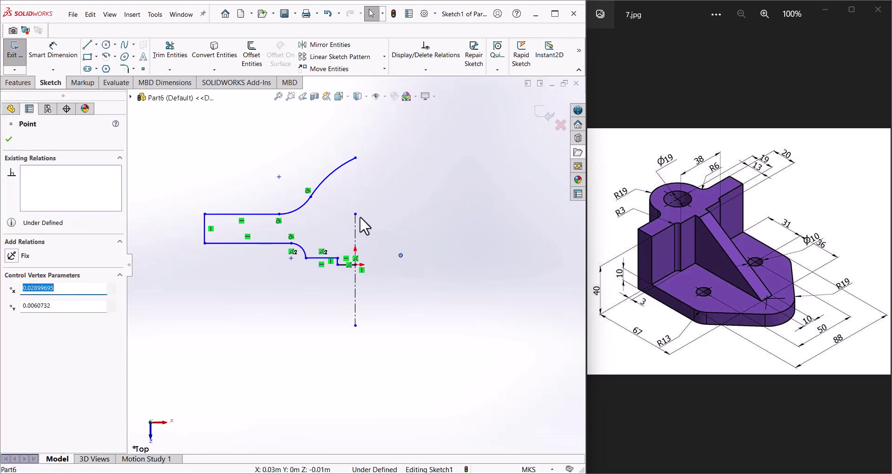
{"action": "left_click", "coordinate": [356, 159], "text": "ctrl"}
{"action": "left_click", "coordinate": [356, 158], "text": "ctrl"}
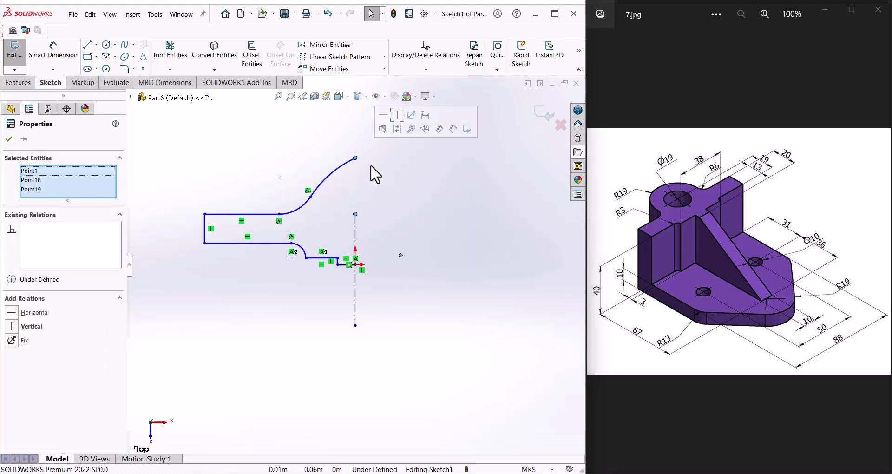
{"action": "left_click", "coordinate": [396, 117]}
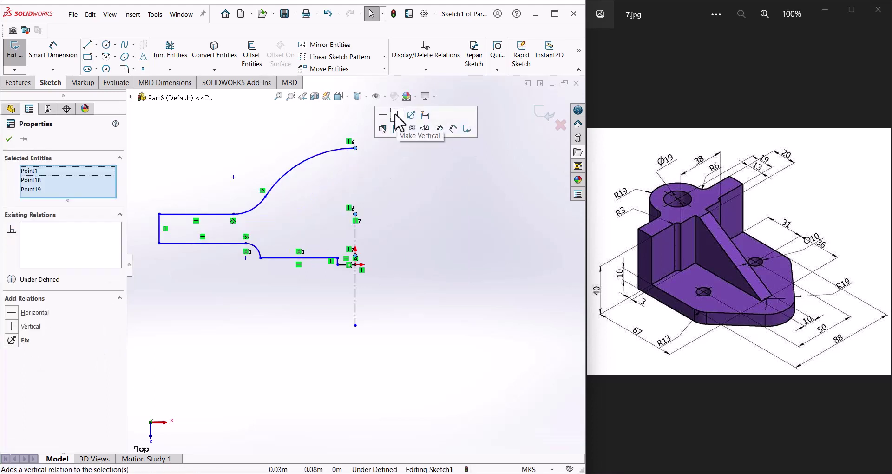
{"action": "left_click", "coordinate": [381, 232]}
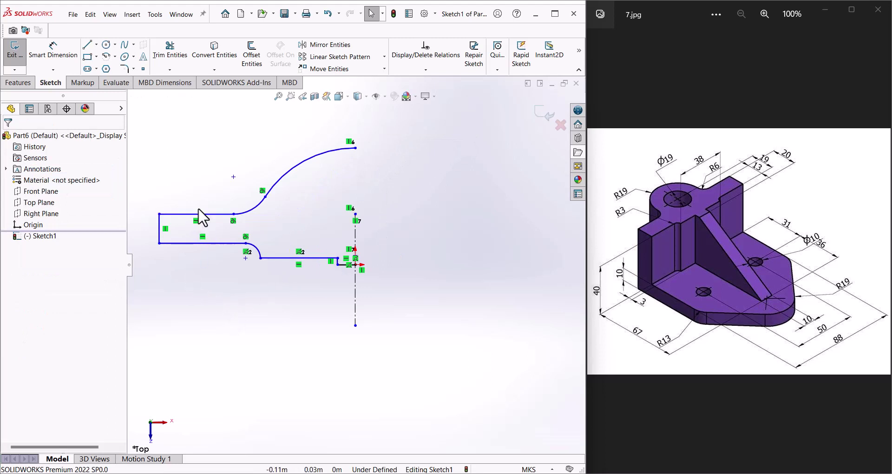
- Dimension the left vertical edge to 13 and the short lower line to 5
{"action": "left_click", "coordinate": [55, 55]}
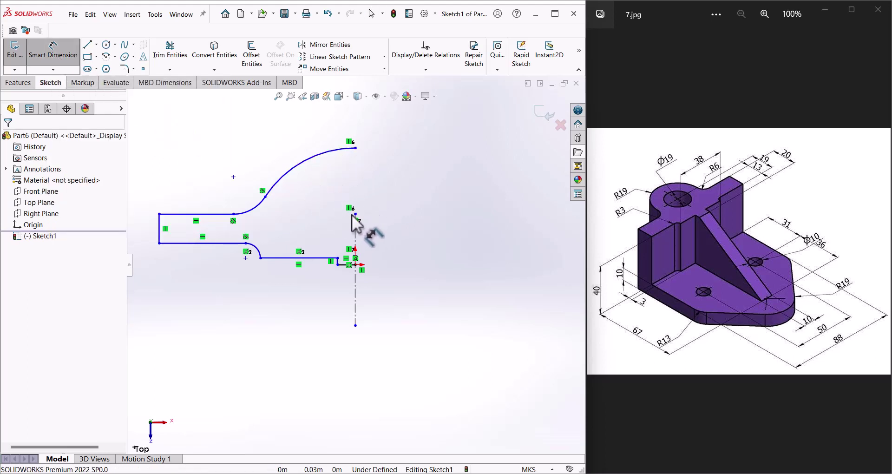
{"action": "left_click", "coordinate": [157, 228]}
{"action": "left_click", "coordinate": [148, 229]}
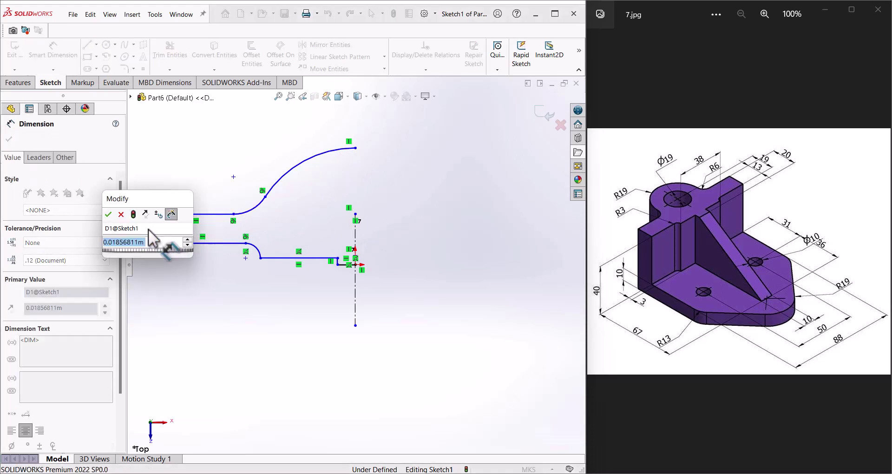
{"action": "type", "text": "13"}
{"action": "key", "text": "Return"}
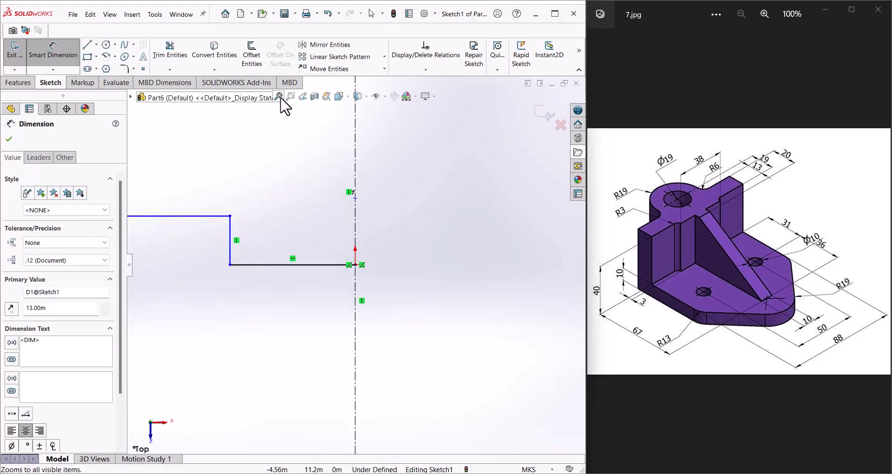
{"action": "left_click", "coordinate": [281, 99]}
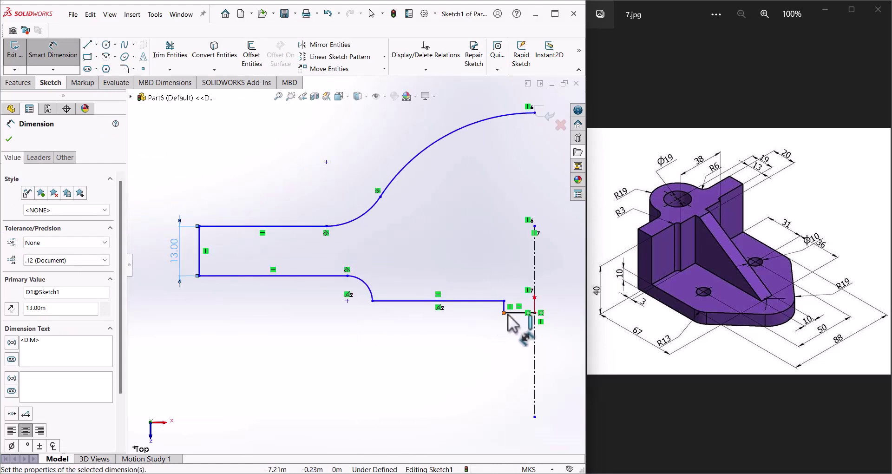
{"action": "left_click", "coordinate": [508, 314]}
{"action": "left_click", "coordinate": [509, 336]}
{"action": "type", "text": "5"}
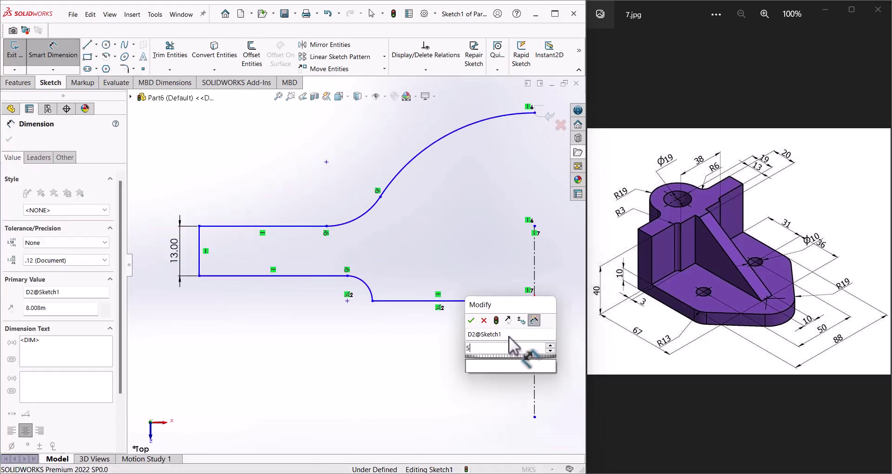
{"action": "key", "text": "Return"}
- Set the lower line endpoint's horizontal offset from the centreline to 19
{"action": "left_click", "coordinate": [466, 303]}
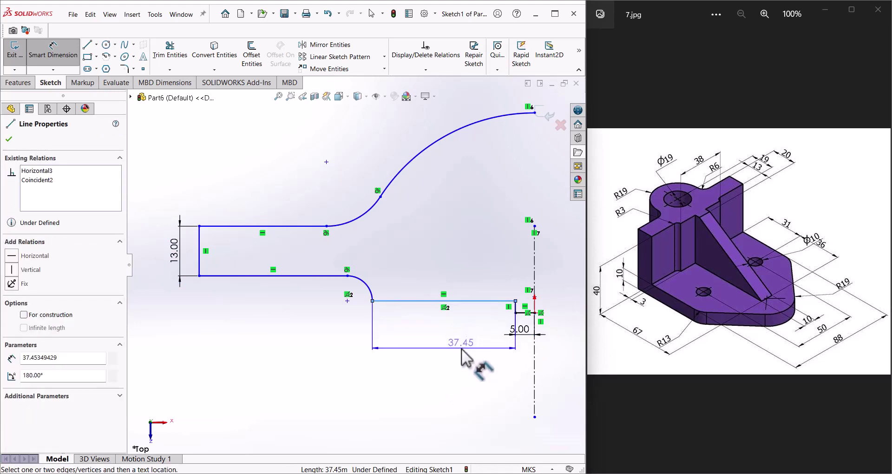
{"action": "left_click", "coordinate": [534, 370]}
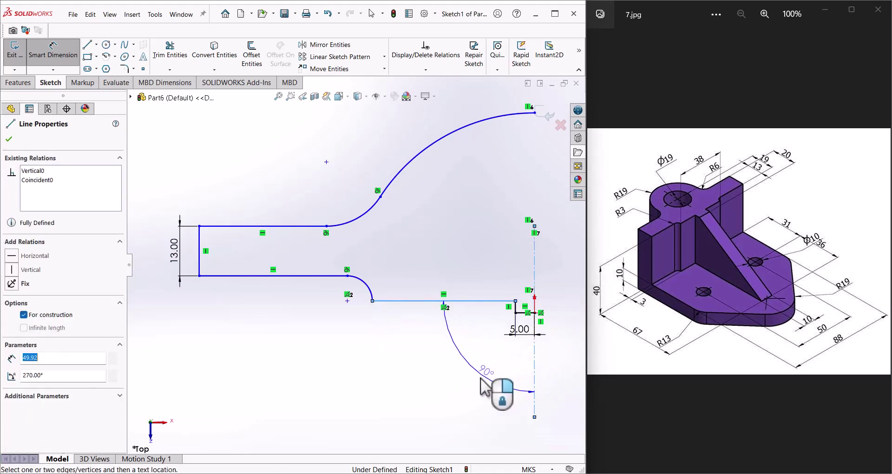
{"action": "left_click", "coordinate": [449, 380]}
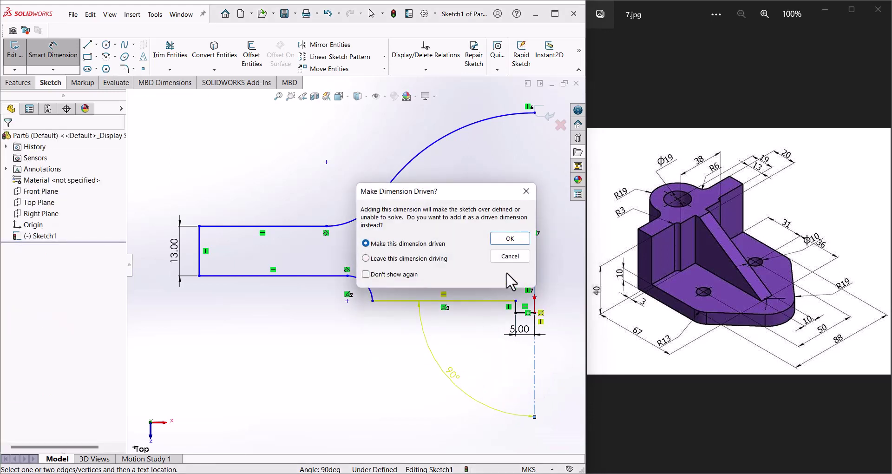
{"action": "left_click", "coordinate": [508, 259]}
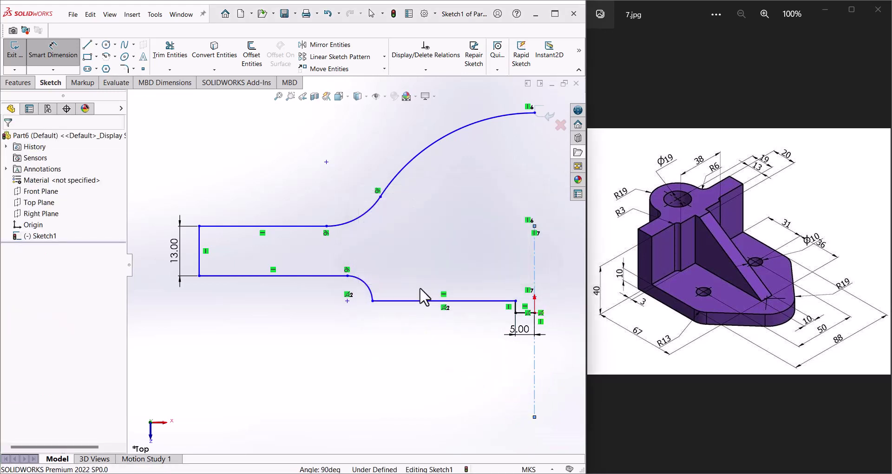
{"action": "left_click", "coordinate": [373, 301]}
{"action": "left_click", "coordinate": [534, 286]}
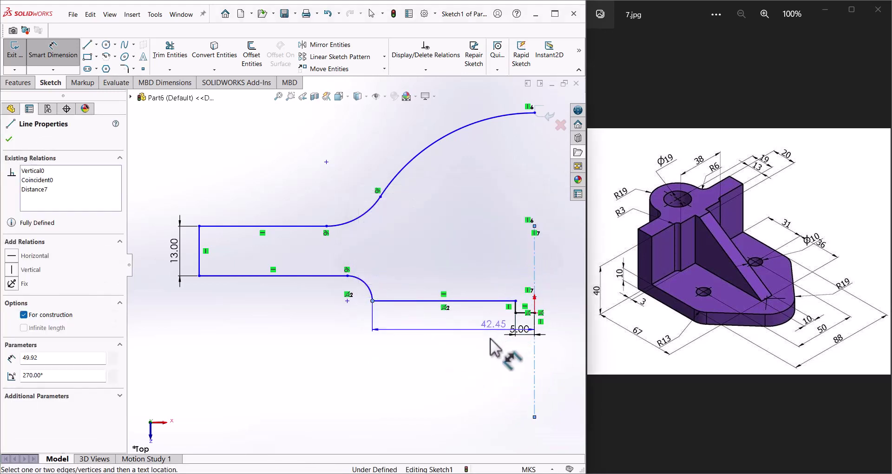
{"action": "left_click", "coordinate": [482, 384]}
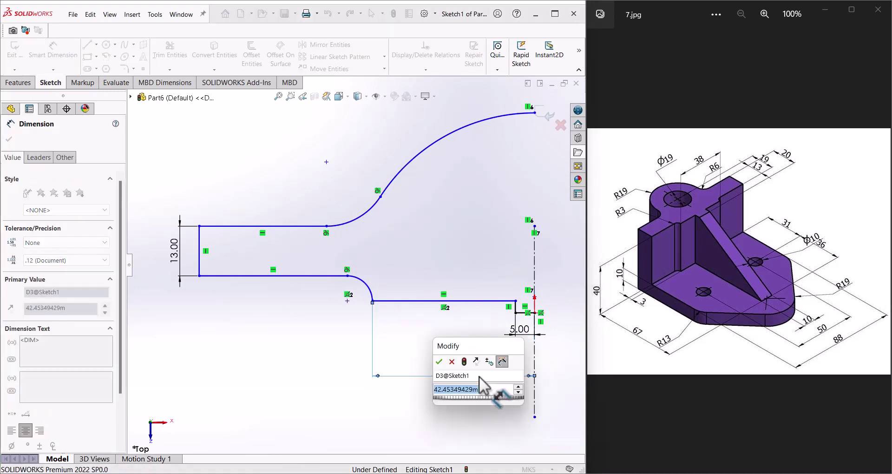
{"action": "type", "text": "19"}
{"action": "key", "text": "Return"}
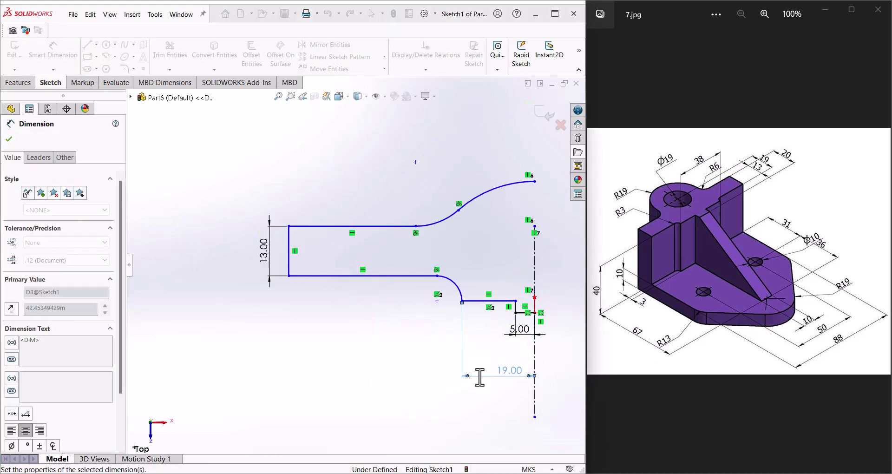
- Dimension the overall width to 44 and add a vertical 19 dimension
{"action": "left_click", "coordinate": [289, 257]}
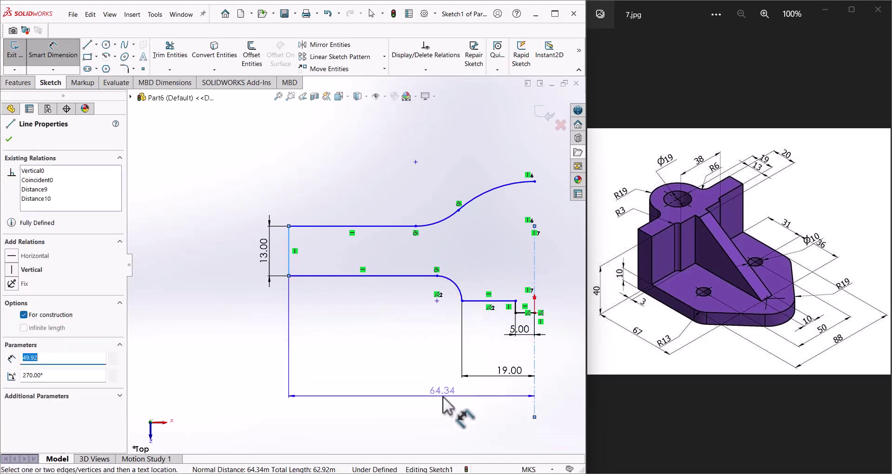
{"action": "left_click", "coordinate": [442, 396]}
{"action": "type", "text": "44"}
{"action": "key", "text": "Return"}
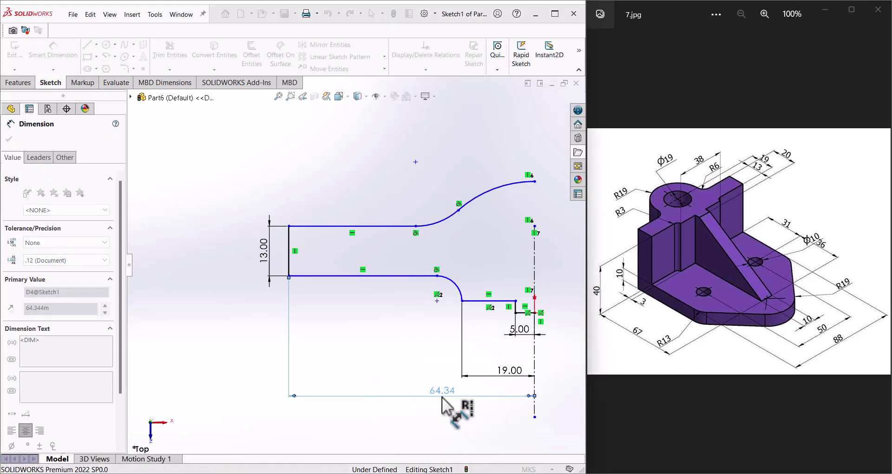
{"action": "left_click", "coordinate": [534, 227]}
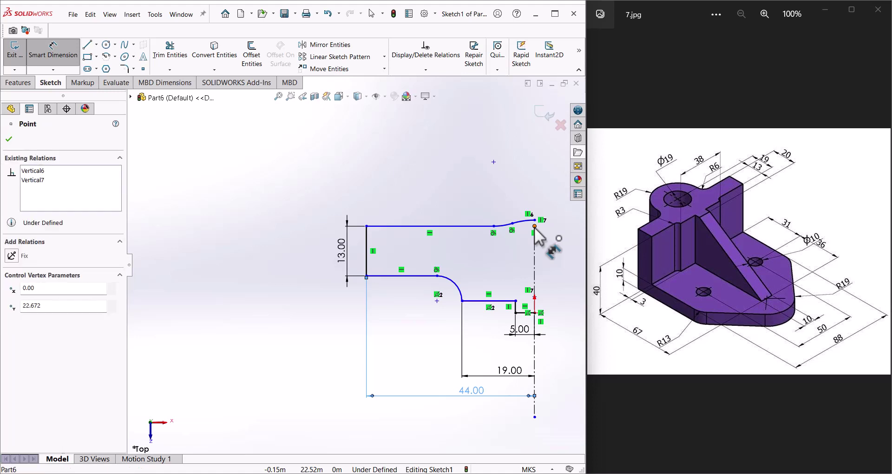
{"action": "left_click", "coordinate": [411, 276]}
{"action": "left_click", "coordinate": [289, 276]}
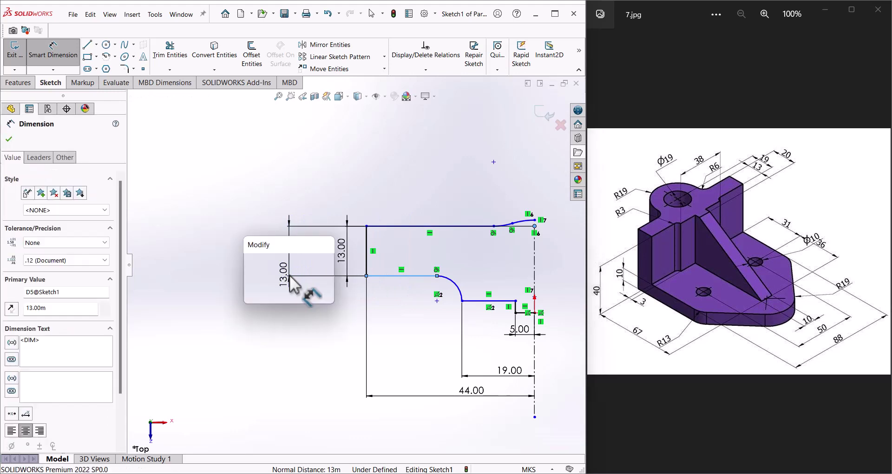
{"action": "type", "text": "19"}
{"action": "key", "text": "Return"}
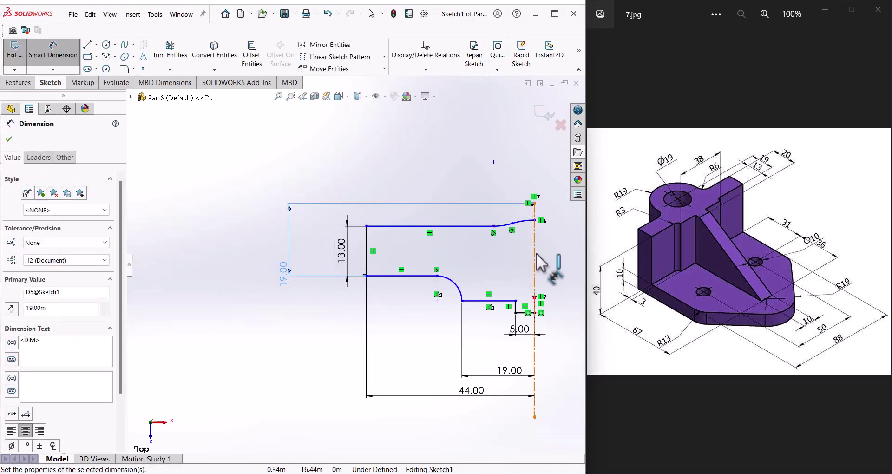
- Delete the unwanted vertical 19.00 dimension and drag the curve's end up the centreline
{"action": "right_click", "coordinate": [203, 145]}
{"action": "key", "text": "Escape"}
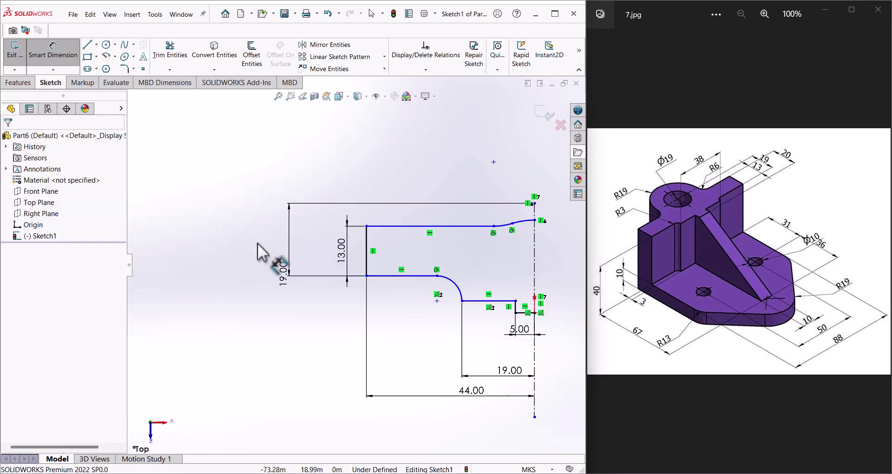
{"action": "right_click", "coordinate": [174, 158]}
{"action": "left_click", "coordinate": [215, 218]}
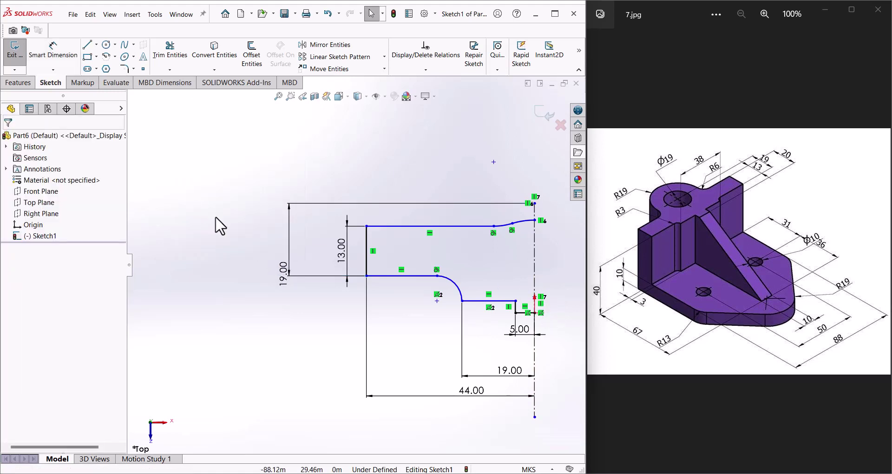
{"action": "left_click", "coordinate": [277, 271]}
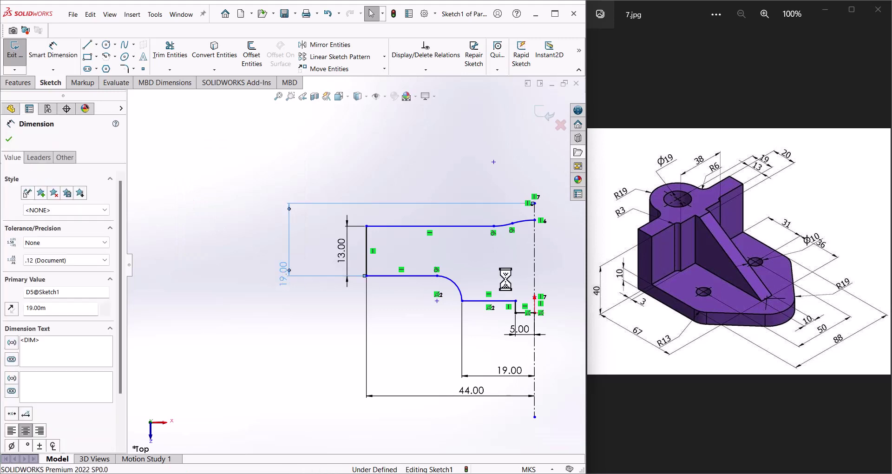
{"action": "key", "text": "Delete"}
{"action": "mouse_move", "coordinate": [538, 299]}
{"action": "left_mouse_down"}
{"action": "mouse_move", "coordinate": [542, 261]}
{"action": "mouse_move", "coordinate": [550, 303]}
{"action": "left_mouse_up"}
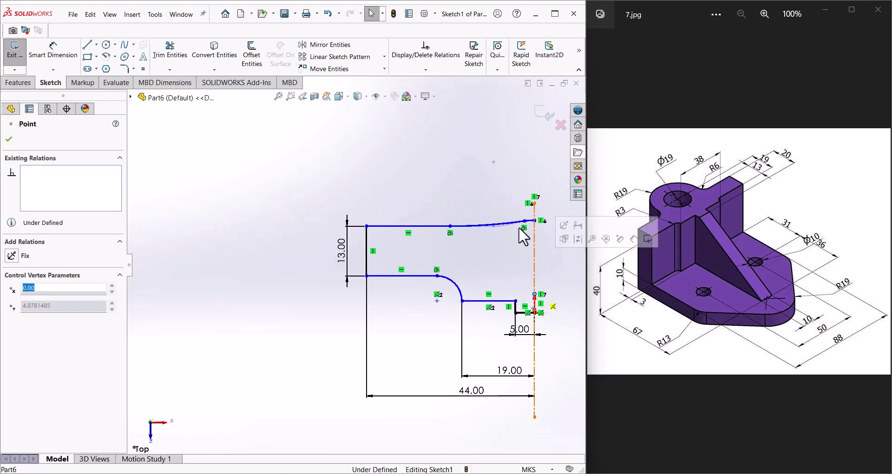
- Give the upper arc a radius of 6 and adjust the sketch point's position
{"action": "left_click", "coordinate": [53, 49]}
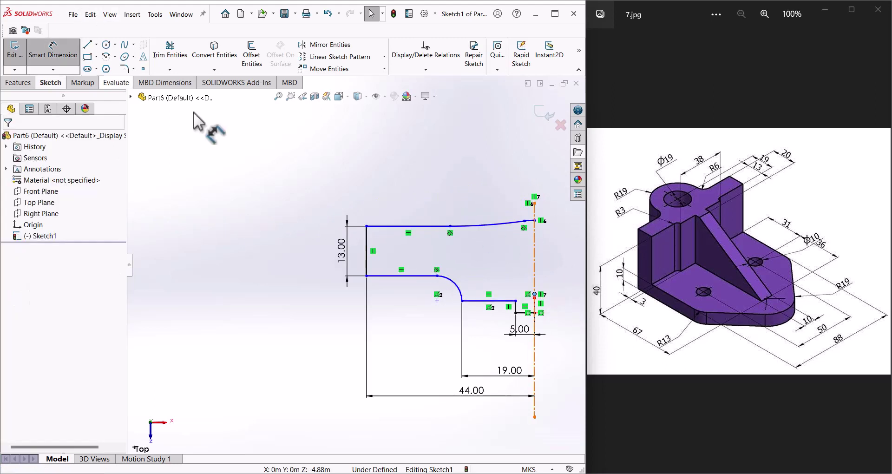
{"action": "left_click", "coordinate": [470, 226]}
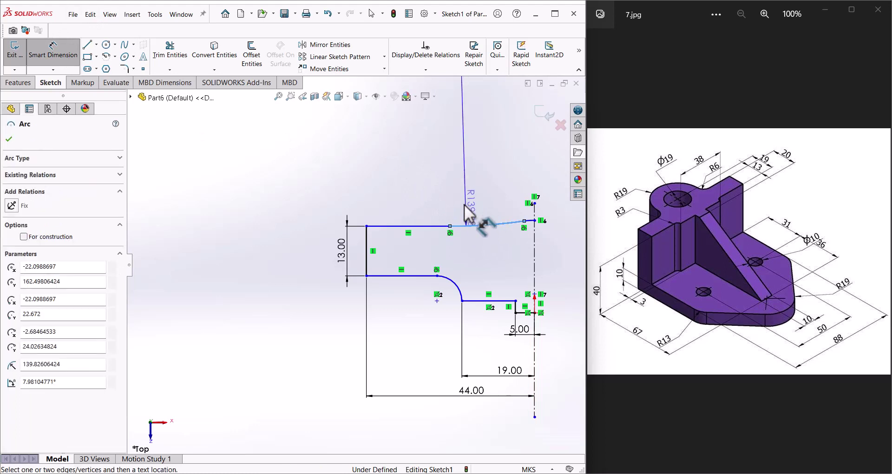
{"action": "left_click", "coordinate": [460, 202]}
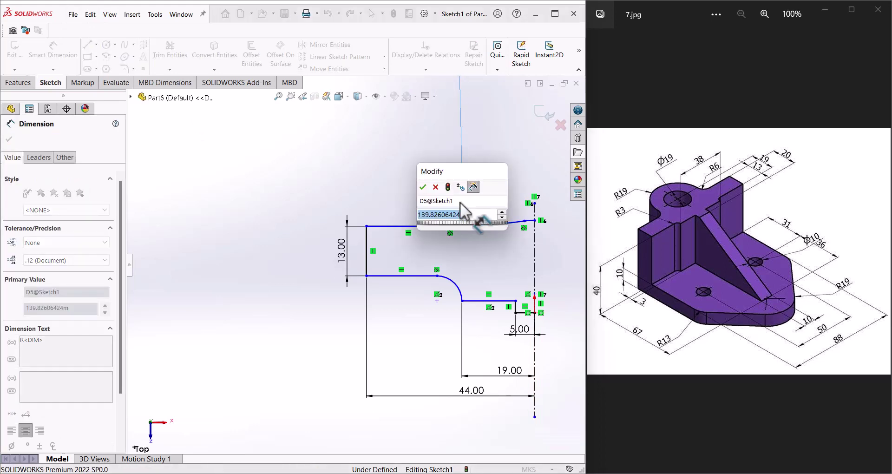
{"action": "type", "text": "6"}
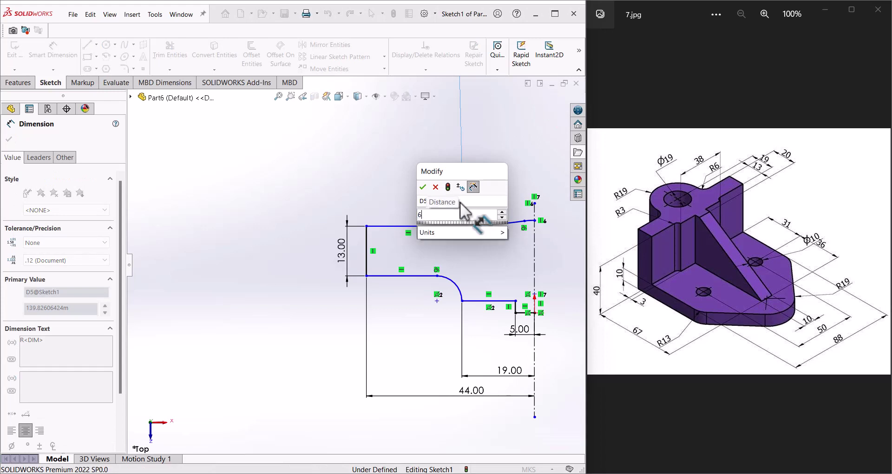
{"action": "key", "text": "Return"}
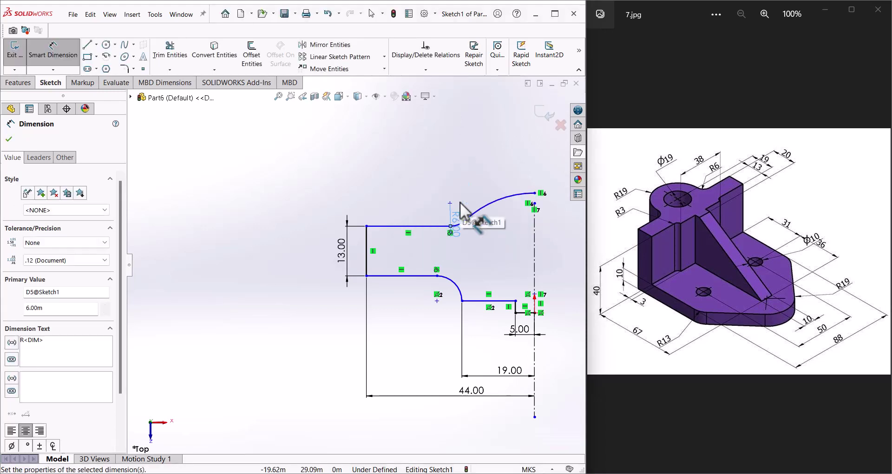
{"action": "right_click", "coordinate": [372, 151]}
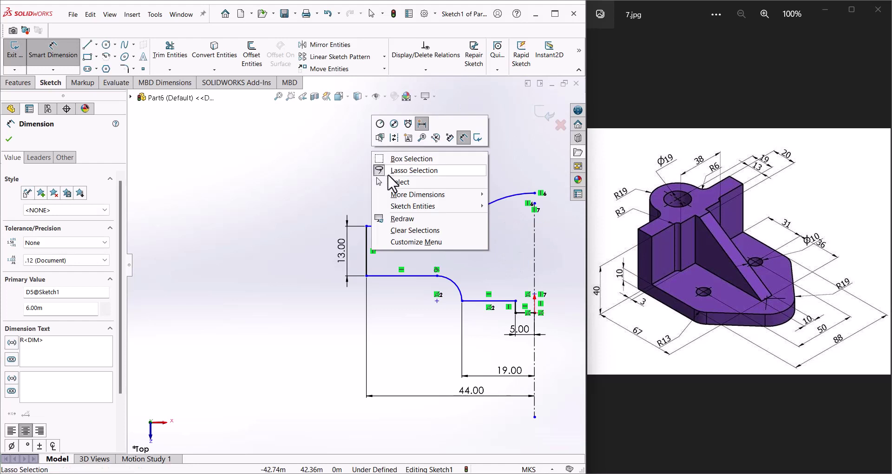
{"action": "left_click", "coordinate": [452, 194]}
{"action": "left_click_drag", "start_coordinate": [534, 296], "coordinate": [535, 265]}
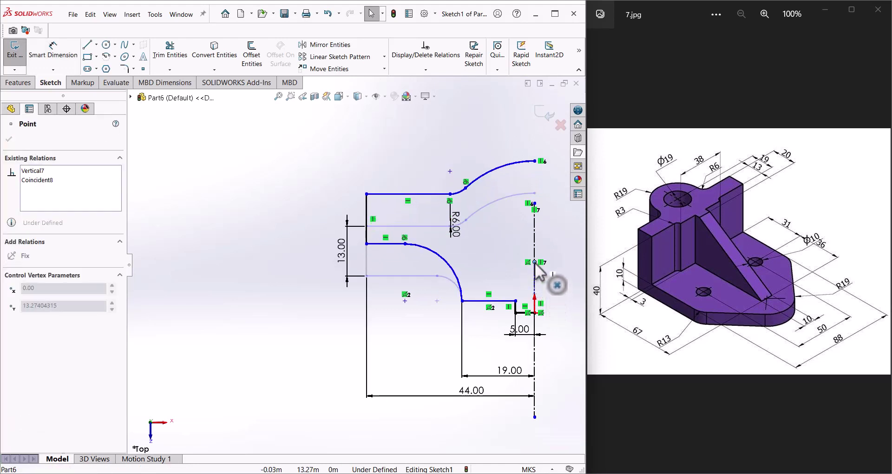
{"action": "left_click_drag", "start_coordinate": [535, 265], "coordinate": [542, 285]}
{"action": "left_click", "coordinate": [53, 51]}
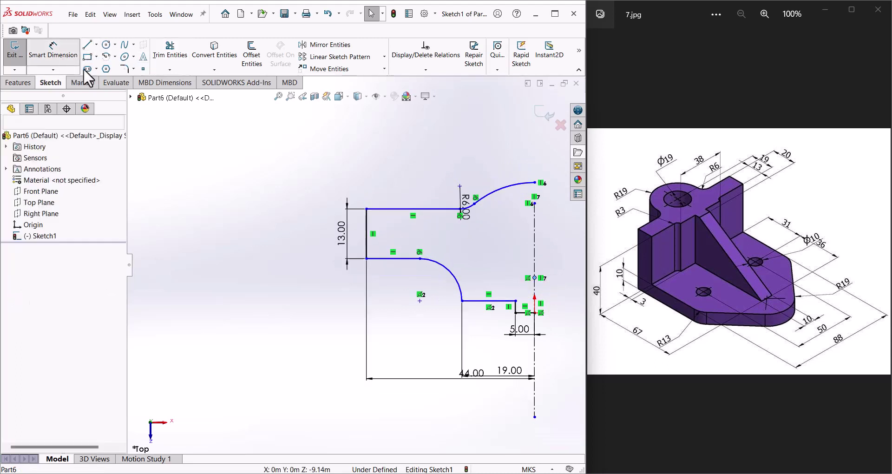
- Give the lower arc a radius of 3
{"action": "left_click", "coordinate": [446, 270]}
{"action": "left_click", "coordinate": [463, 269]}
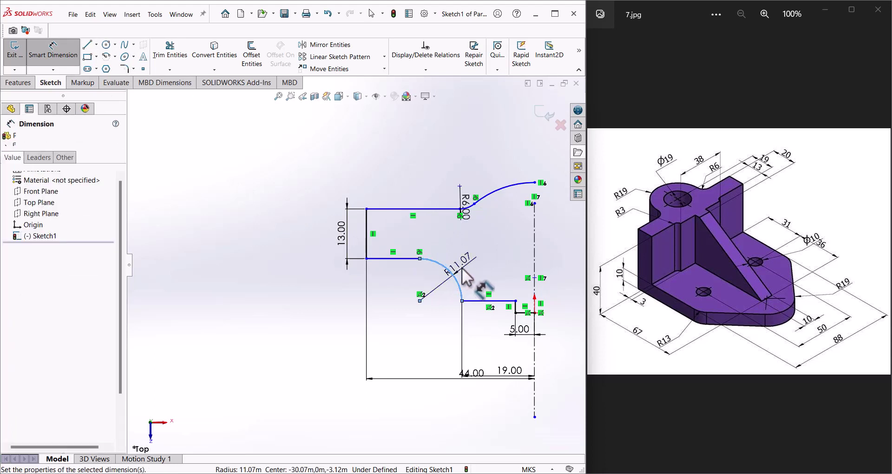
{"action": "type", "text": "3"}
{"action": "key", "text": "Return"}
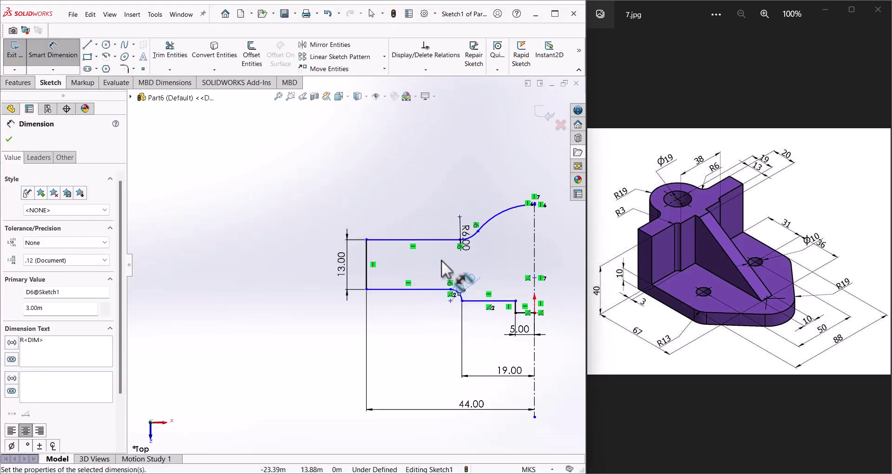
- Set the top-to-bottom line height to 19 and drag the curve's end upward
{"action": "left_click", "coordinate": [398, 240]}
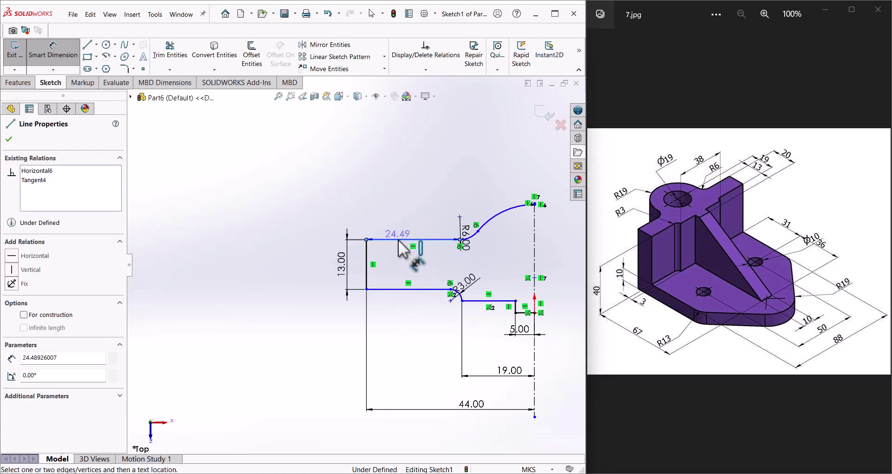
{"action": "left_click", "coordinate": [520, 316]}
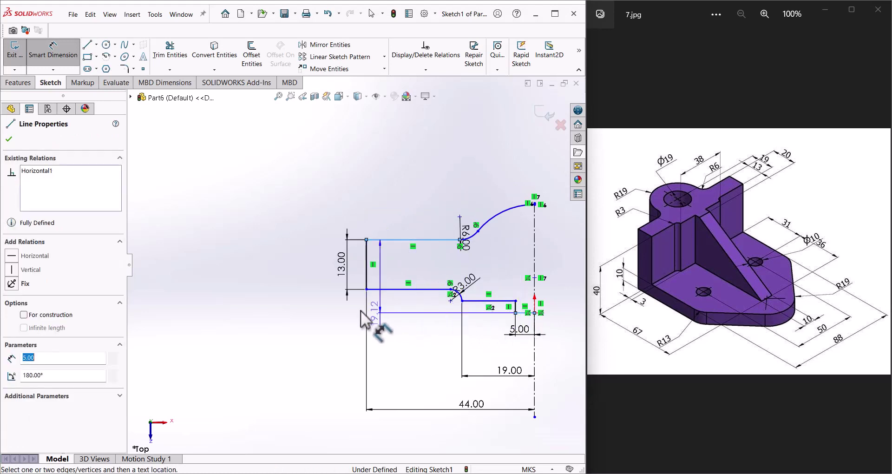
{"action": "left_click", "coordinate": [312, 321]}
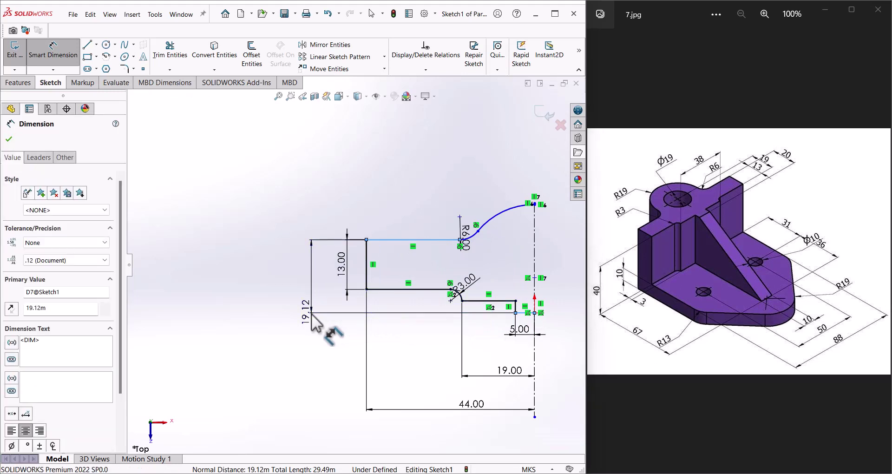
{"action": "type", "text": "19"}
{"action": "key", "text": "Return"}
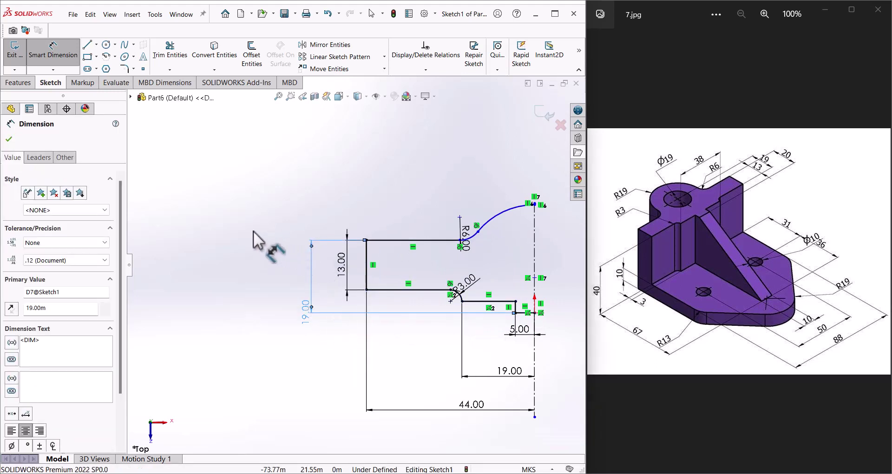
{"action": "right_click", "coordinate": [255, 260]}
{"action": "left_click", "coordinate": [397, 303]}
{"action": "key", "text": "Escape"}
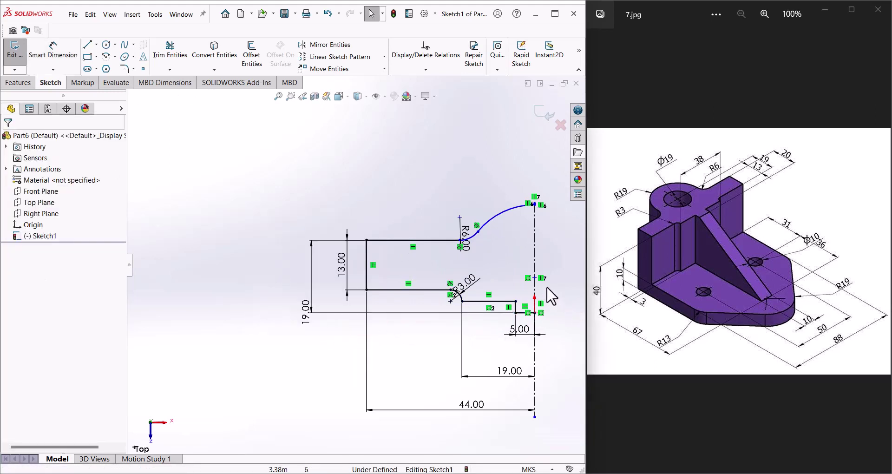
{"action": "mouse_move", "coordinate": [535, 279]}
{"action": "left_mouse_down"}
{"action": "mouse_move", "coordinate": [536, 262]}
{"action": "mouse_move", "coordinate": [547, 265]}
{"action": "mouse_move", "coordinate": [538, 259]}
{"action": "left_mouse_up"}
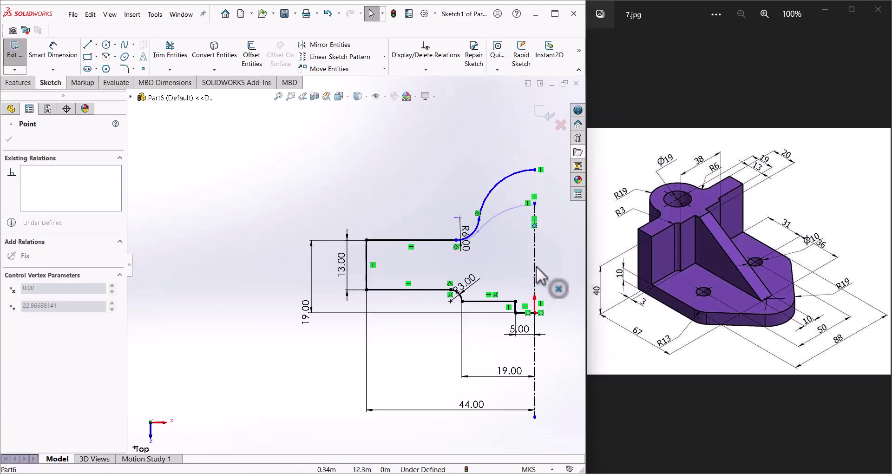
- Dimension the centreline point to the horizontal line at 20
{"action": "left_click", "coordinate": [65, 53]}
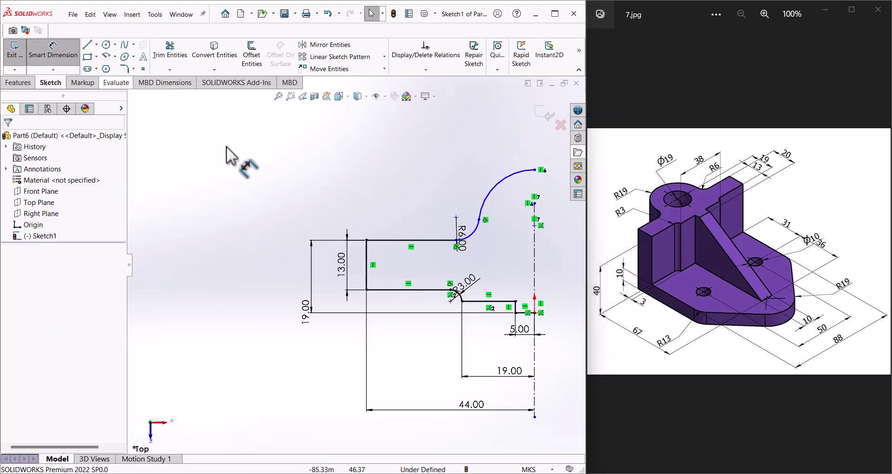
{"action": "left_click", "coordinate": [535, 226]}
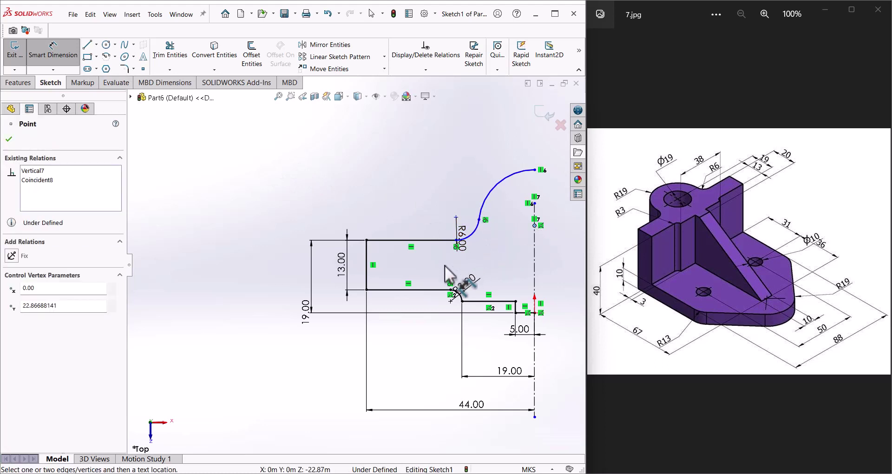
{"action": "left_click", "coordinate": [425, 290]}
{"action": "left_click", "coordinate": [237, 286]}
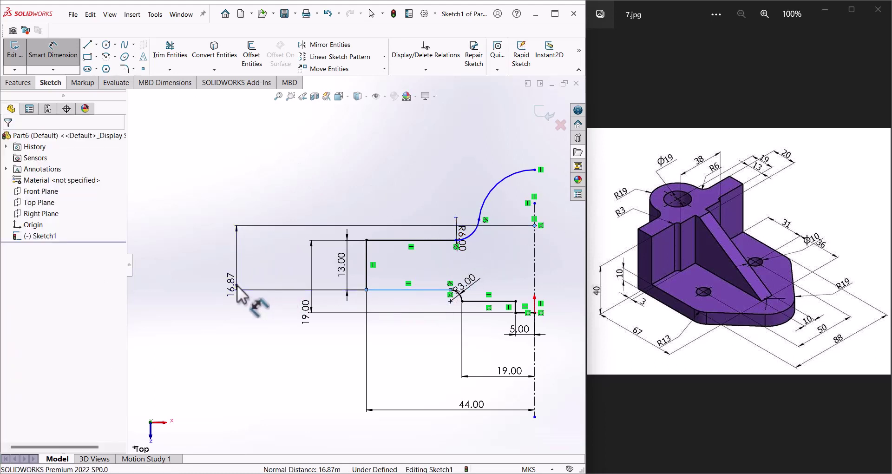
{"action": "type", "text": "20"}
{"action": "key", "text": "Return"}
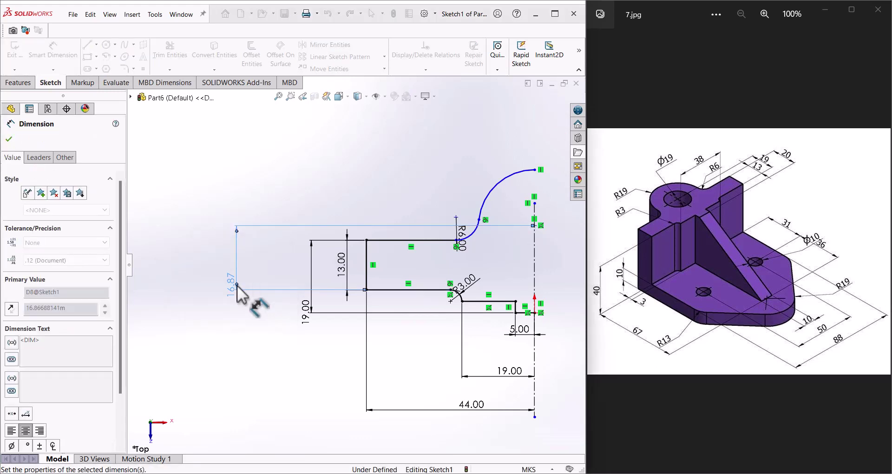
{"action": "left_click", "coordinate": [274, 169]}
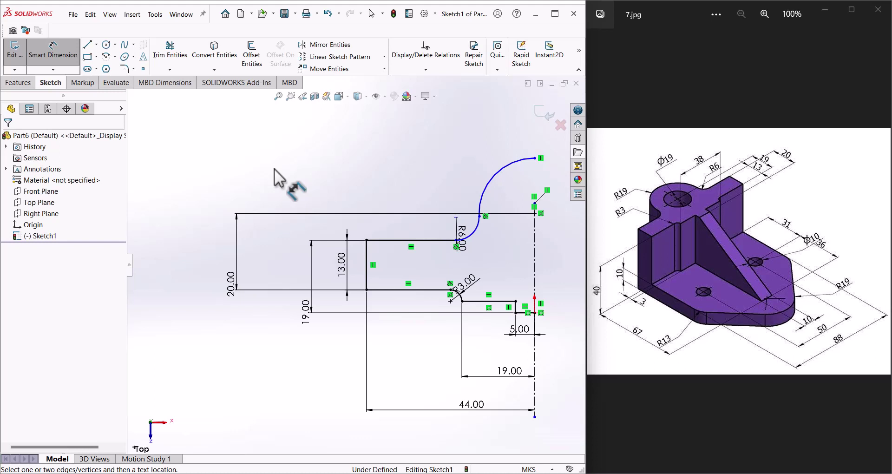
- Set the large arc's radius to 19, fully defining the sketch
{"action": "left_click", "coordinate": [487, 176]}
{"action": "left_click", "coordinate": [459, 158]}
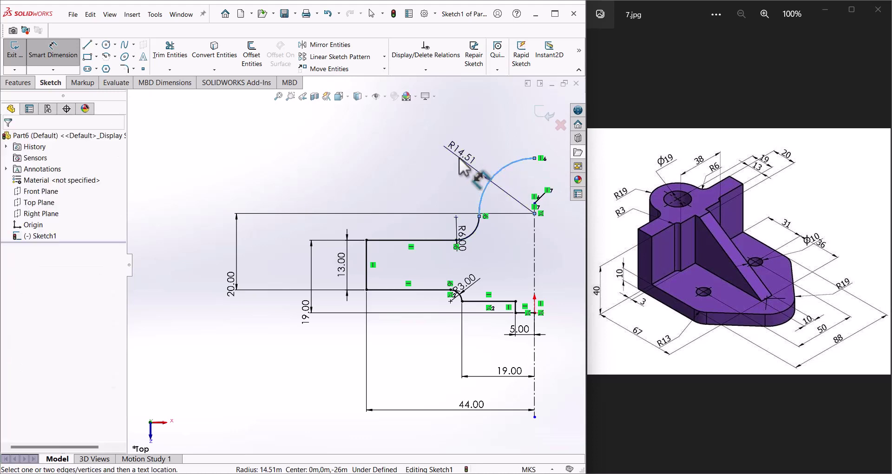
{"action": "type", "text": "19"}
{"action": "key", "text": "Return"}
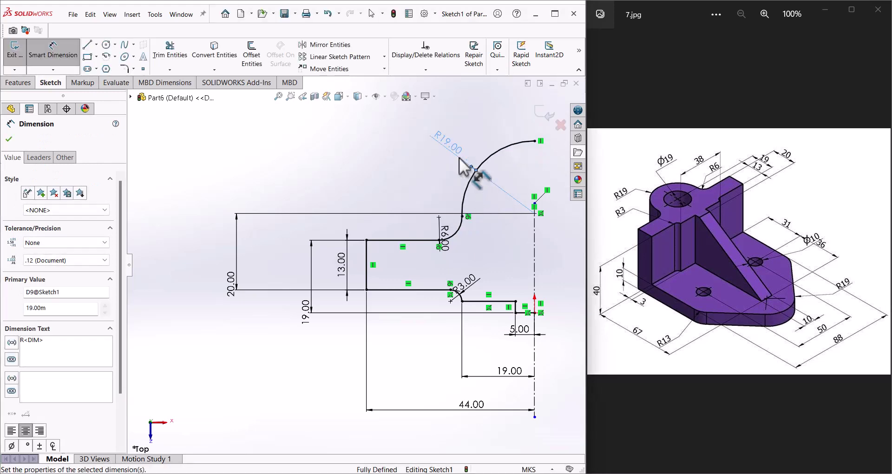
{"action": "right_click", "coordinate": [340, 170]}
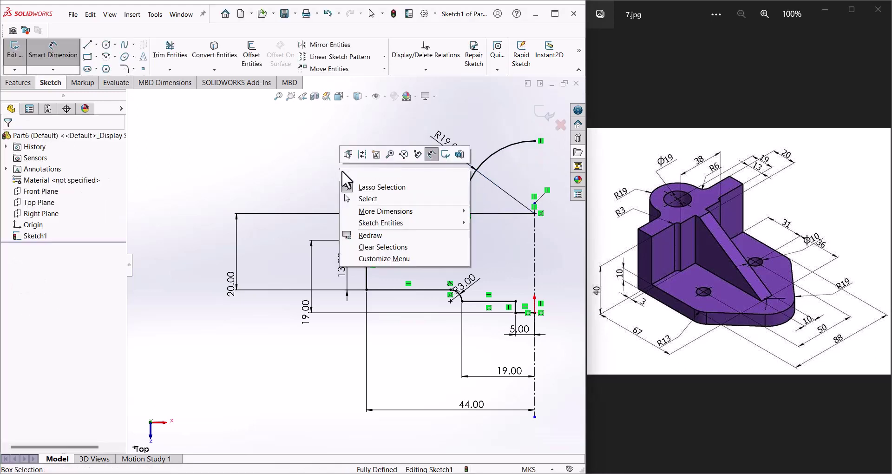
{"action": "left_click", "coordinate": [365, 199]}
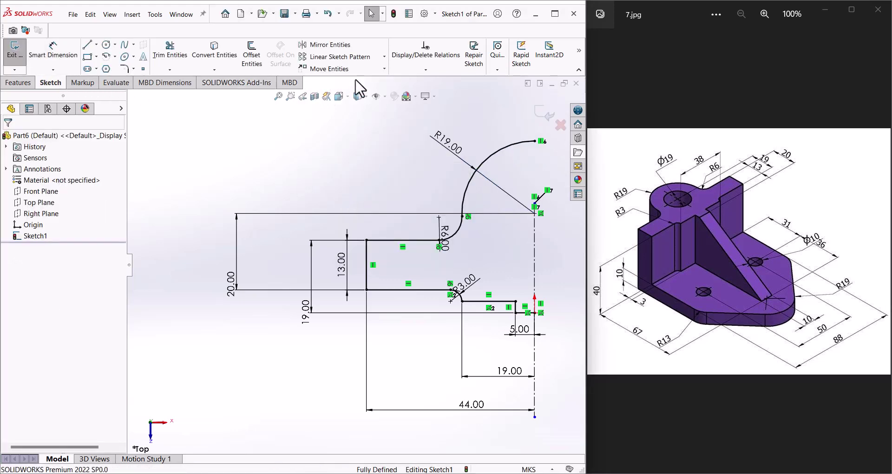
- Mirror the half-profile's lines, R19 arc and short bottom line about centreline Line1
{"action": "left_click", "coordinate": [330, 44]}
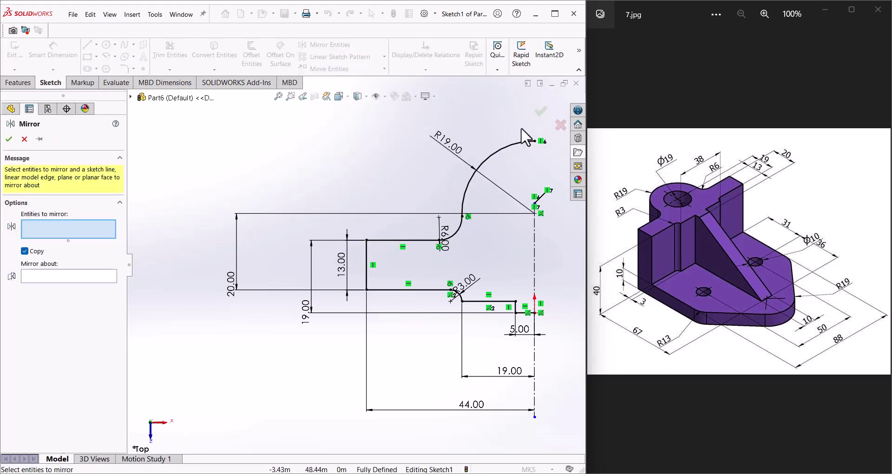
{"action": "left_click_drag", "start_coordinate": [508, 281], "coordinate": [425, 300]}
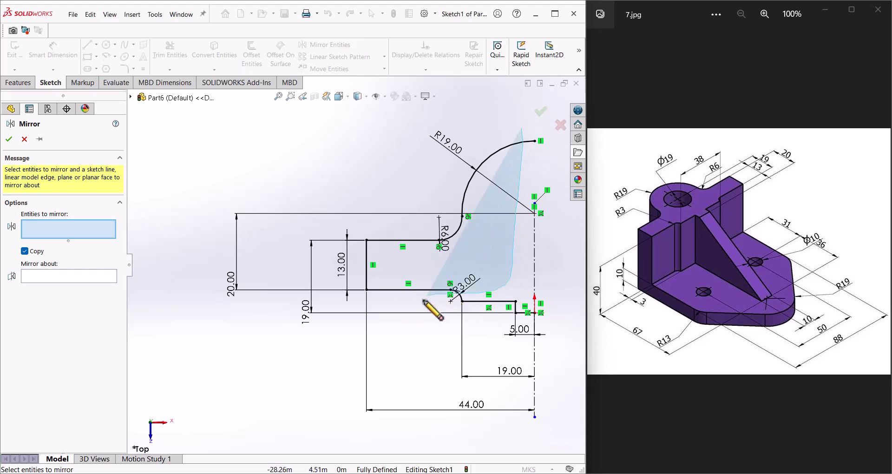
{"action": "left_click_drag", "start_coordinate": [394, 341], "coordinate": [245, 186]}
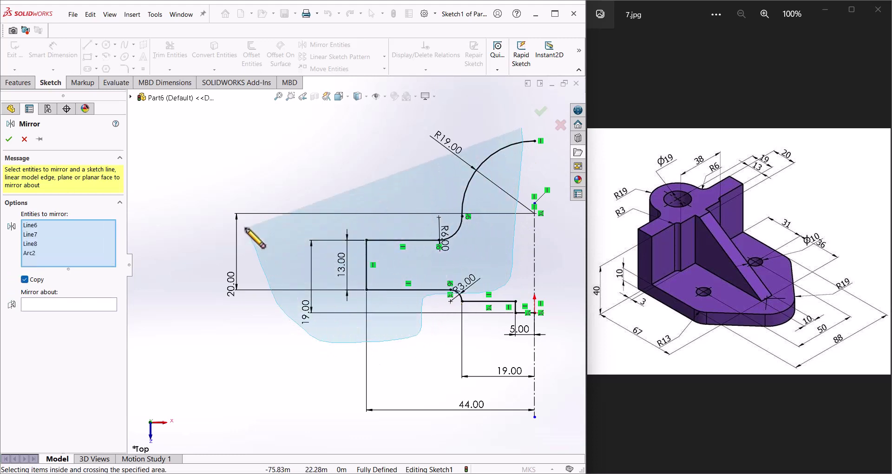
{"action": "right_click", "coordinate": [242, 172]}
{"action": "left_click", "coordinate": [247, 186]}
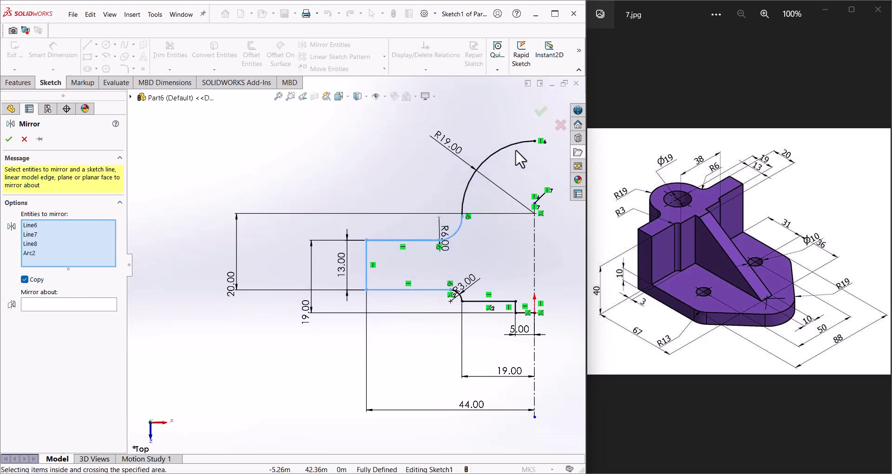
{"action": "left_click_drag", "start_coordinate": [534, 190], "coordinate": [265, 175]}
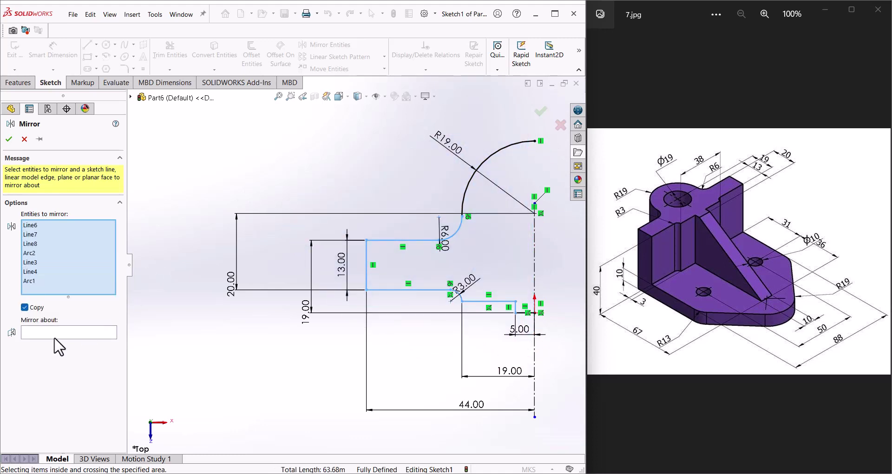
{"action": "left_click", "coordinate": [72, 336]}
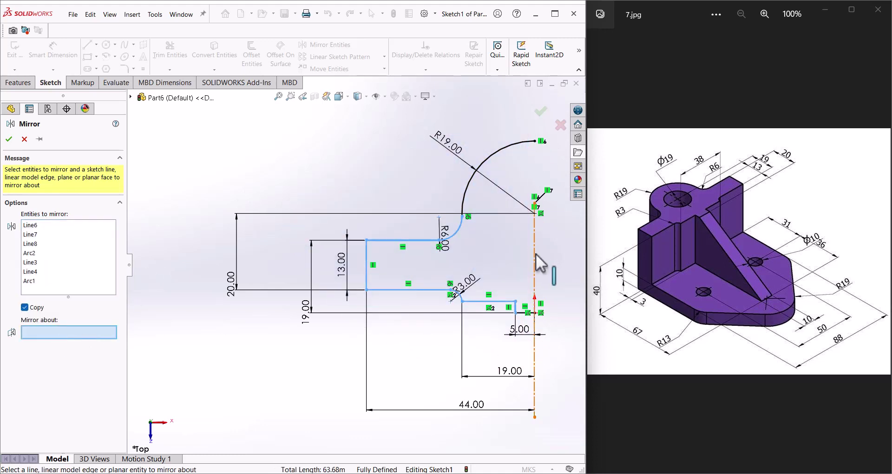
{"action": "left_click", "coordinate": [535, 270]}
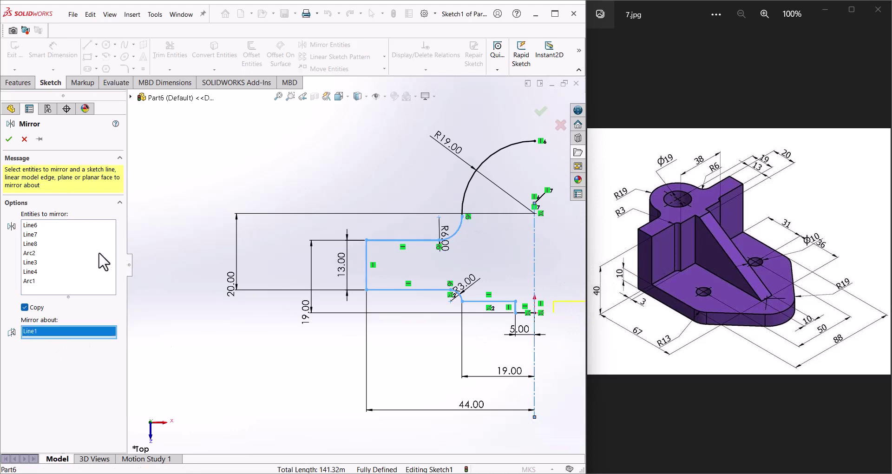
{"action": "left_click", "coordinate": [83, 284]}
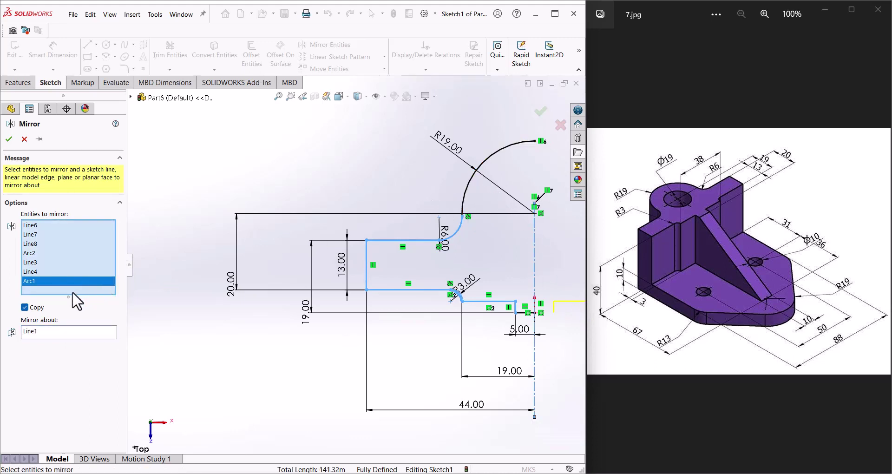
{"action": "left_click", "coordinate": [471, 184]}
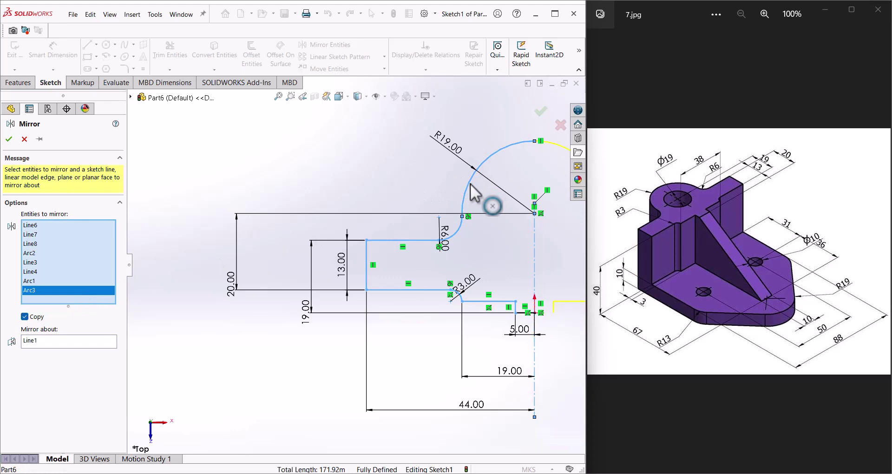
{"action": "left_click", "coordinate": [522, 314]}
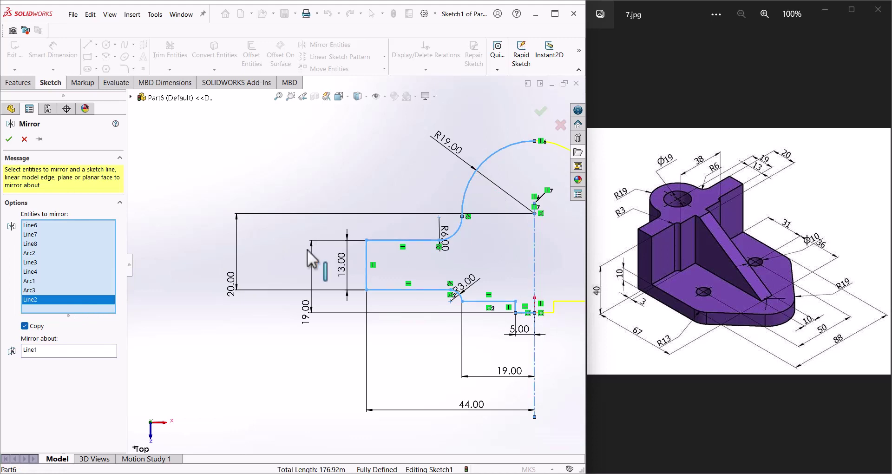
{"action": "left_click", "coordinate": [6, 144]}
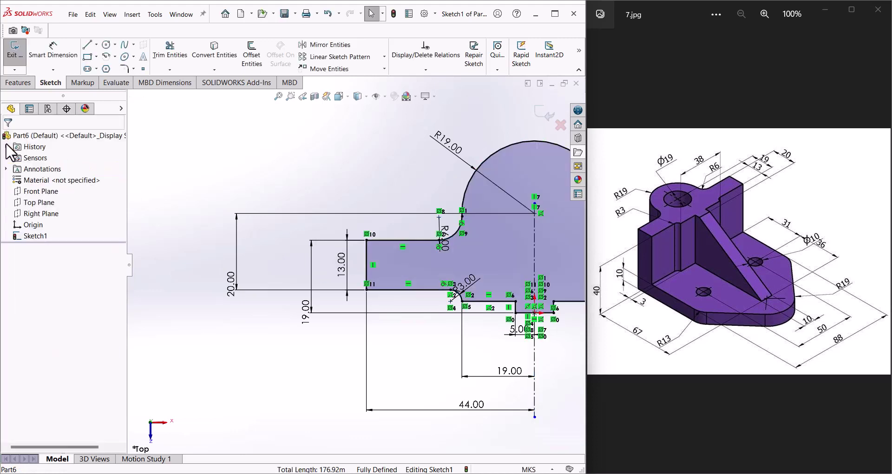
- Draw a circle of radius 9.5 (19/2) centred on the R19 arc's centre
{"action": "left_click", "coordinate": [106, 44]}
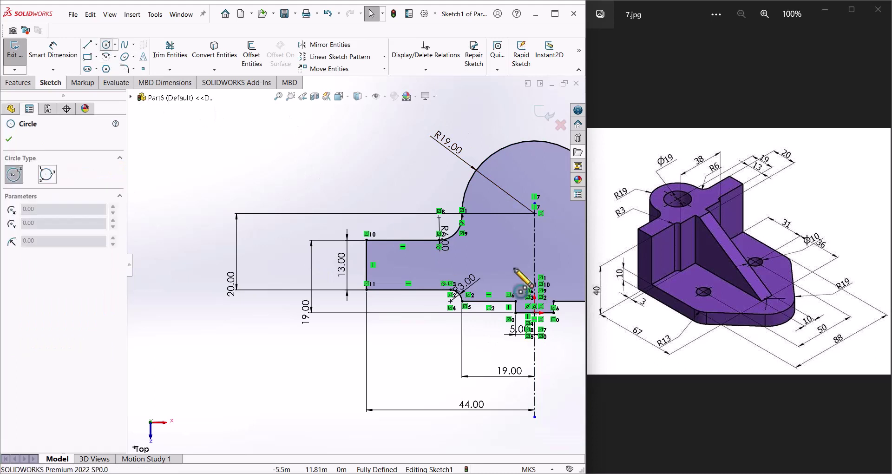
{"action": "left_click", "coordinate": [535, 213]}
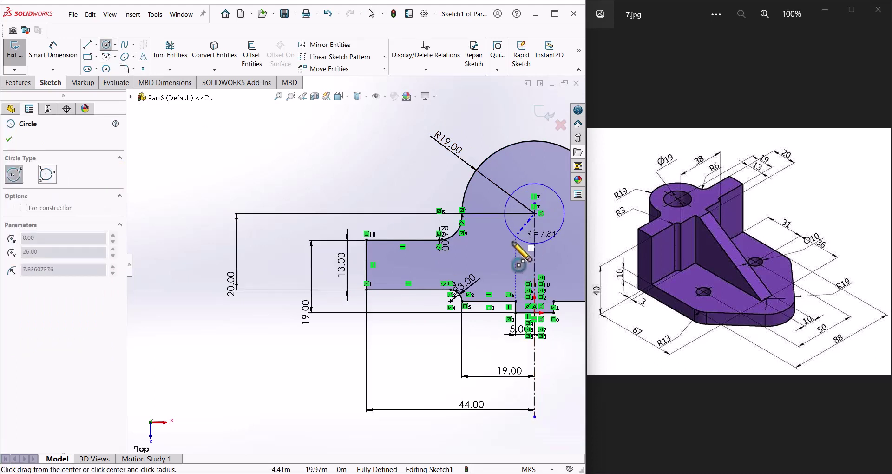
{"action": "left_click", "coordinate": [508, 247]}
{"action": "type", "text": "19/2"}
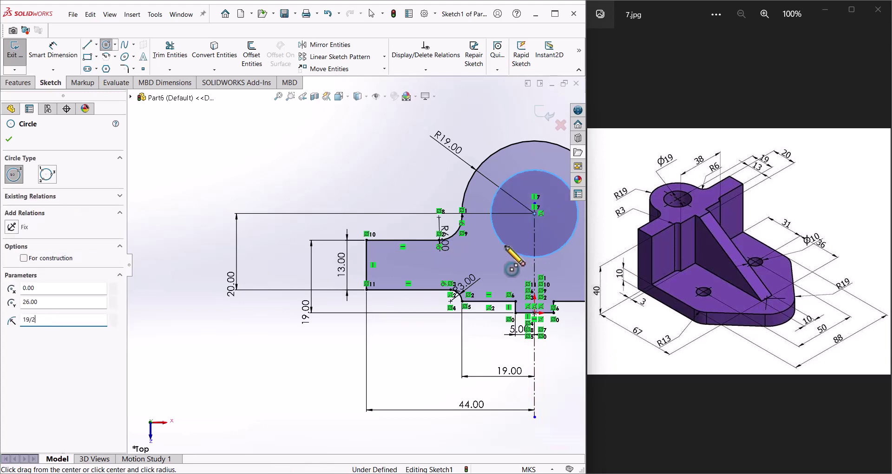
{"action": "key", "text": "Return"}
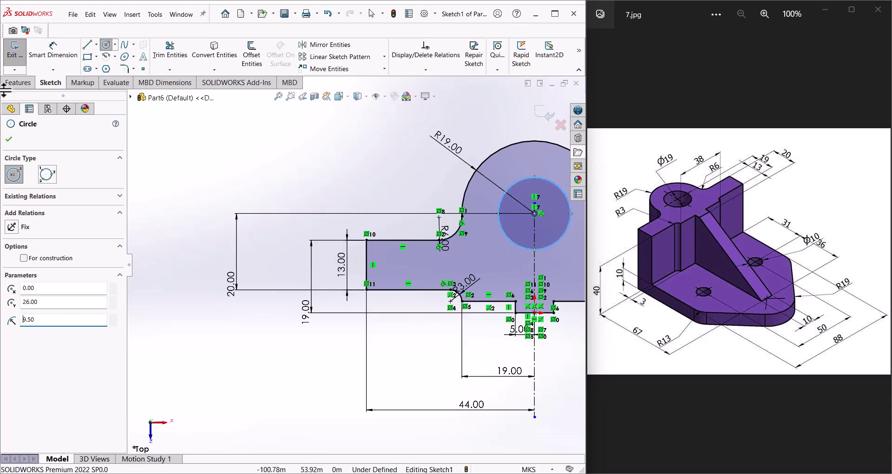
{"action": "left_click", "coordinate": [11, 83]}
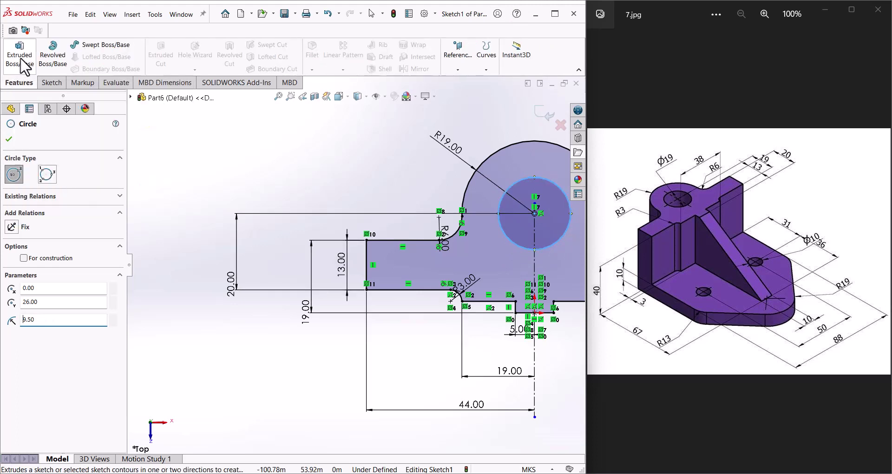
- Extrude the outline as Boss-Extrude1 with depth 40+10 = 50
{"action": "left_click", "coordinate": [19, 58]}
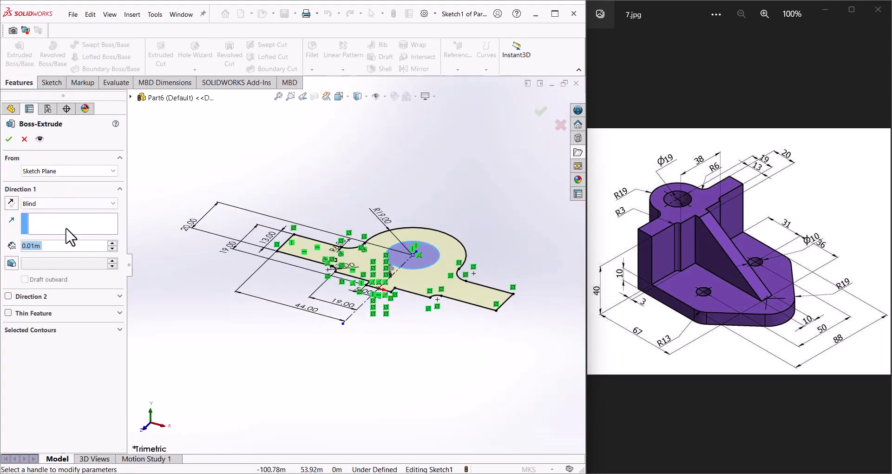
{"action": "type", "text": "40"}
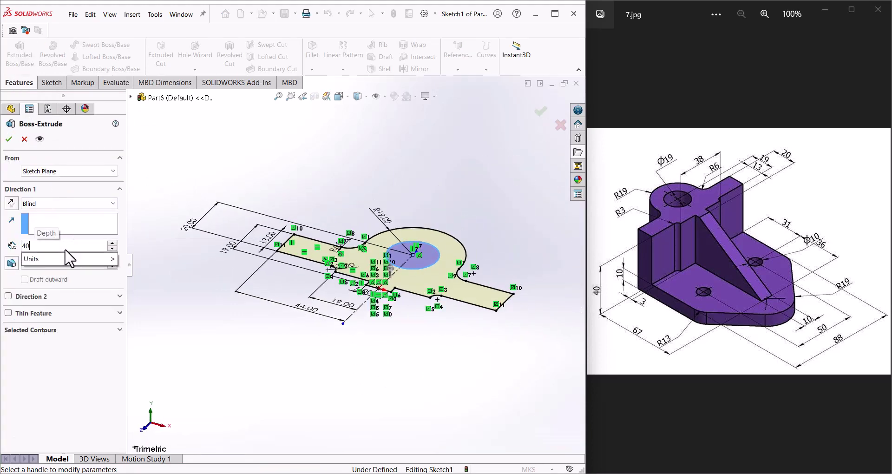
{"action": "type", "text": "+10"}
{"action": "key", "text": "Return"}
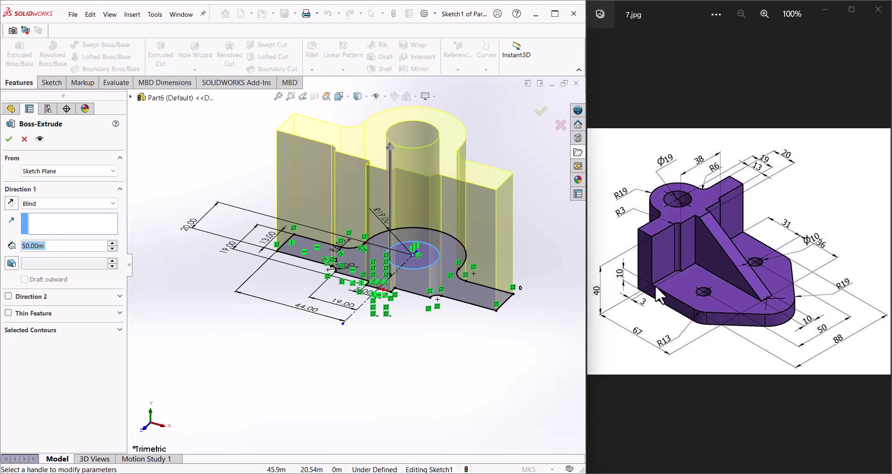
{"action": "left_click", "coordinate": [9, 139]}
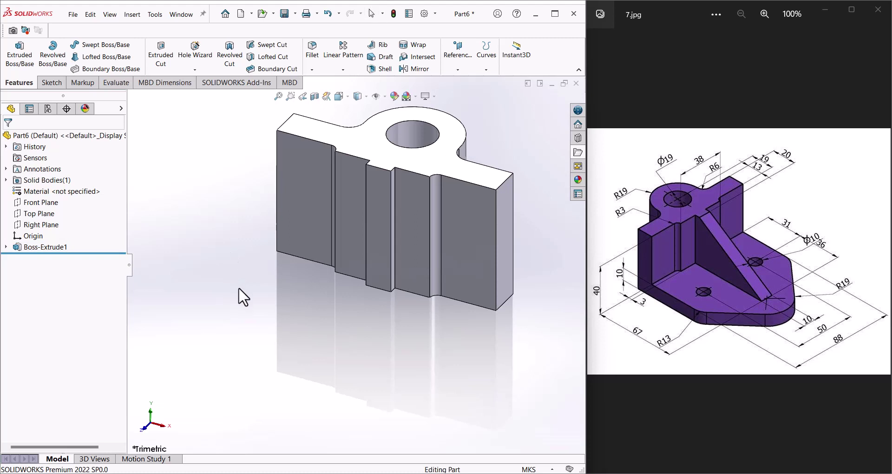
- Start a new sketch on the base's flat face, panning to make room above it
{"action": "middle_click_drag", "start_coordinate": [239, 287], "coordinate": [249, 170]}
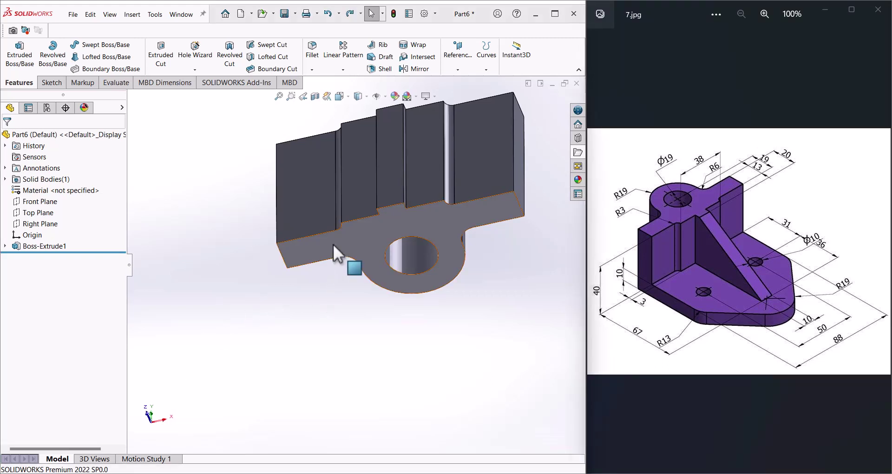
{"action": "left_click", "coordinate": [334, 244]}
{"action": "left_click", "coordinate": [374, 216]}
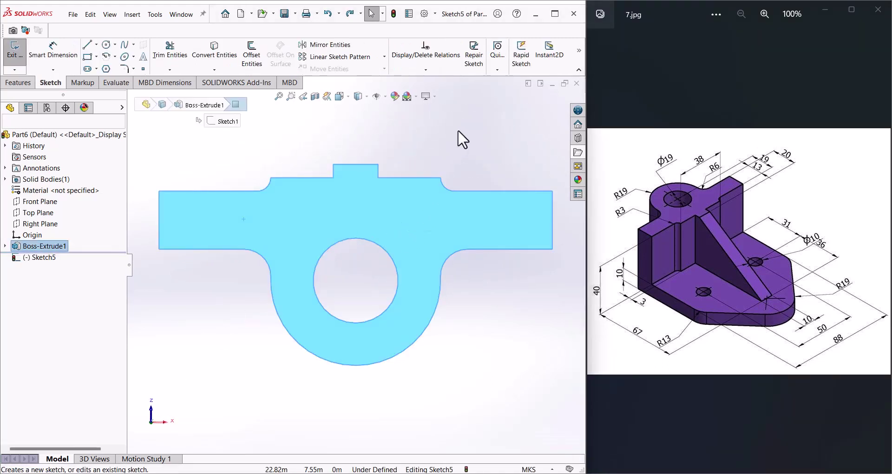
{"action": "middle_click_drag", "start_coordinate": [461, 127], "coordinate": [472, 297], "text": "ctrl"}
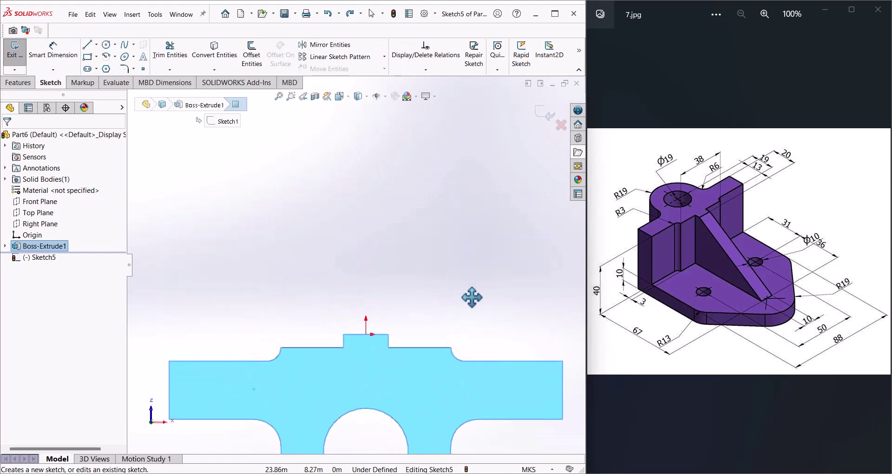
- Draw the closed upright outline of lines and tangent arcs above the base
{"action": "key", "text": "l"}
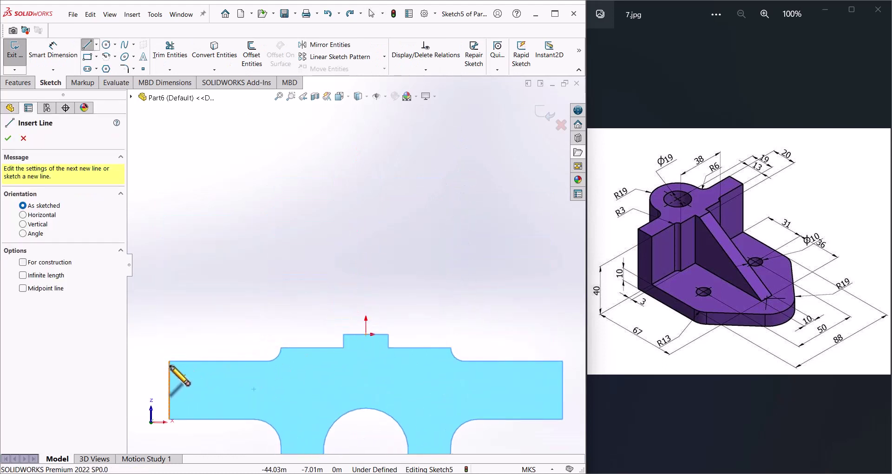
{"action": "left_click", "coordinate": [169, 361]}
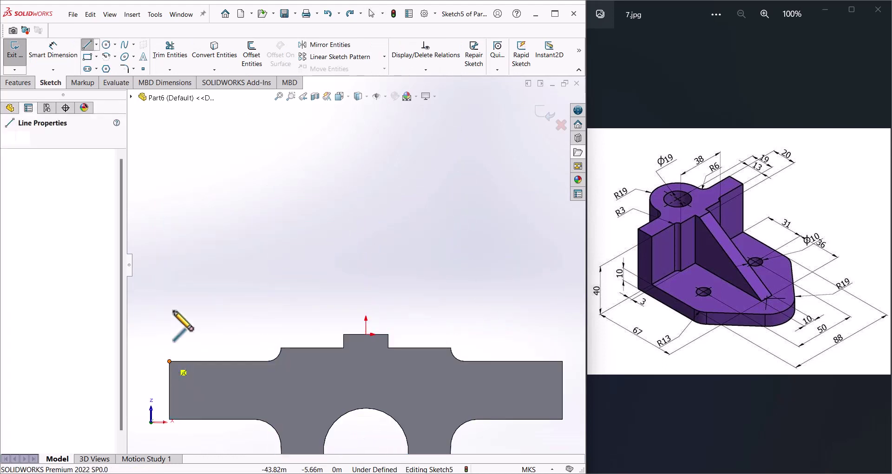
{"action": "left_click", "coordinate": [169, 242]}
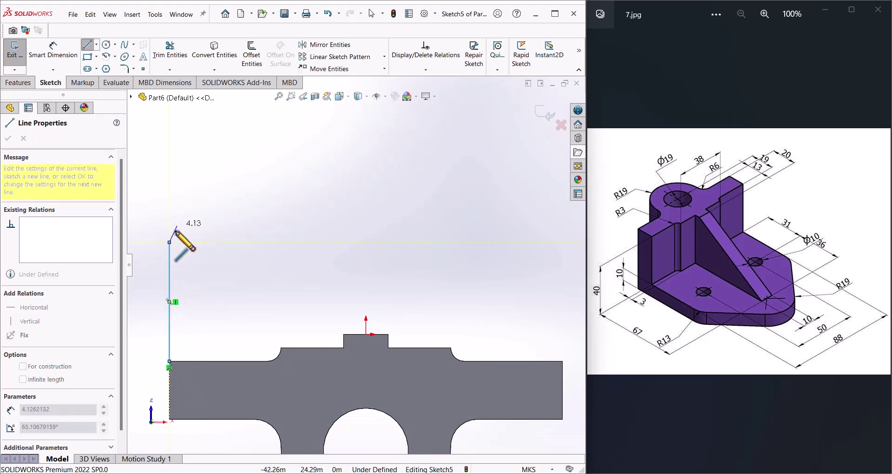
{"action": "left_click", "coordinate": [218, 174]}
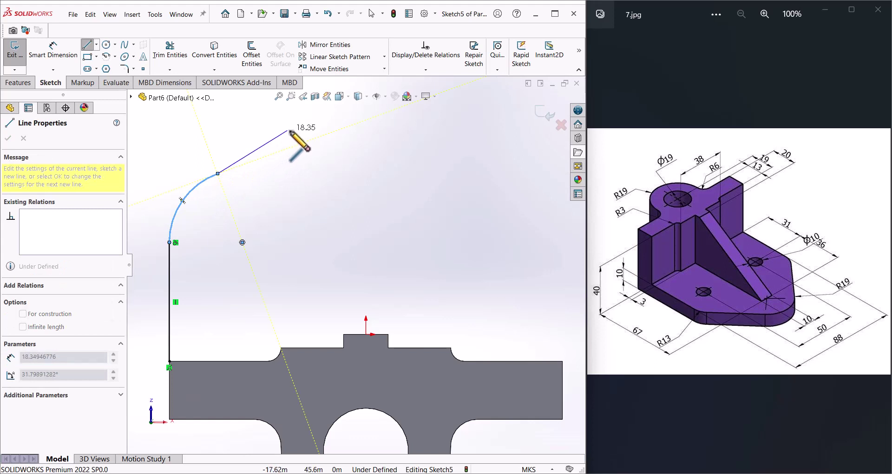
{"action": "left_click", "coordinate": [312, 139]}
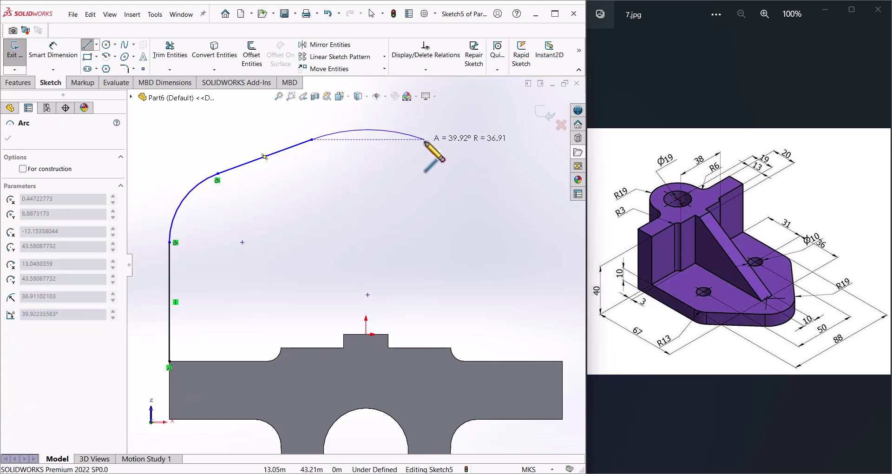
{"action": "left_click", "coordinate": [424, 140]}
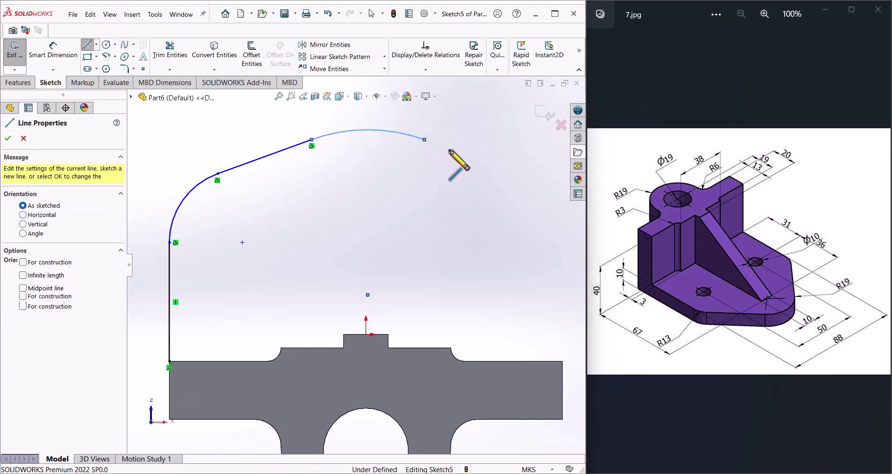
{"action": "left_click", "coordinate": [496, 165]}
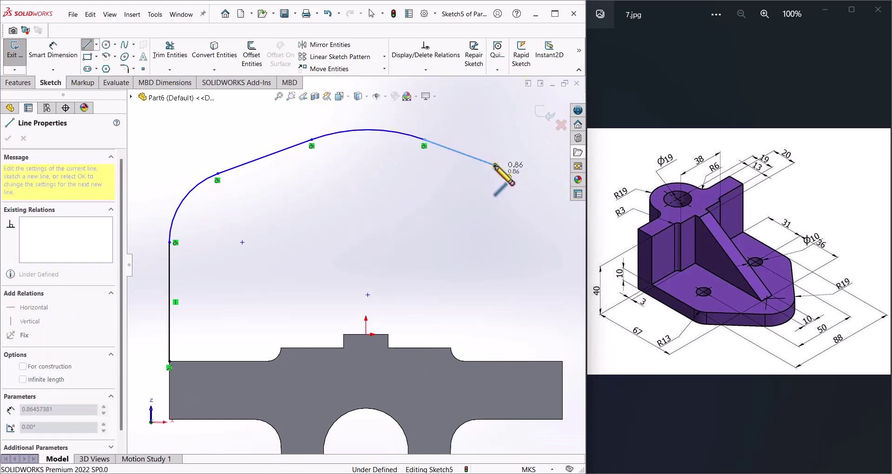
{"action": "left_click", "coordinate": [558, 242]}
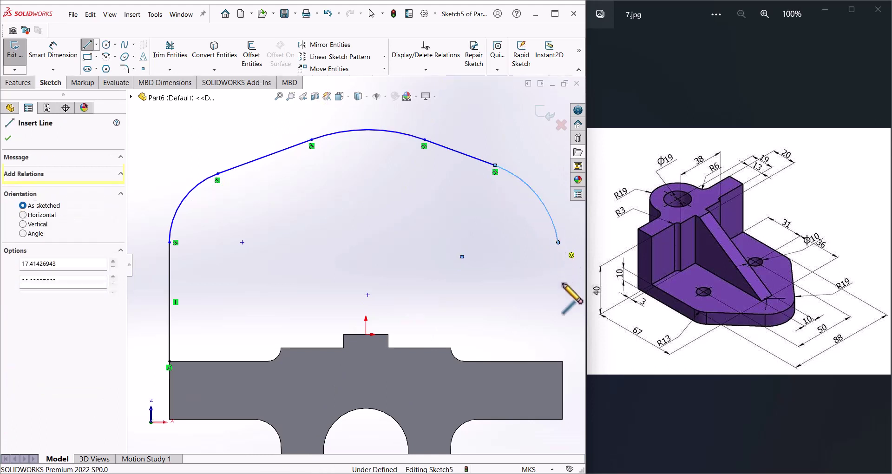
{"action": "left_click", "coordinate": [562, 361]}
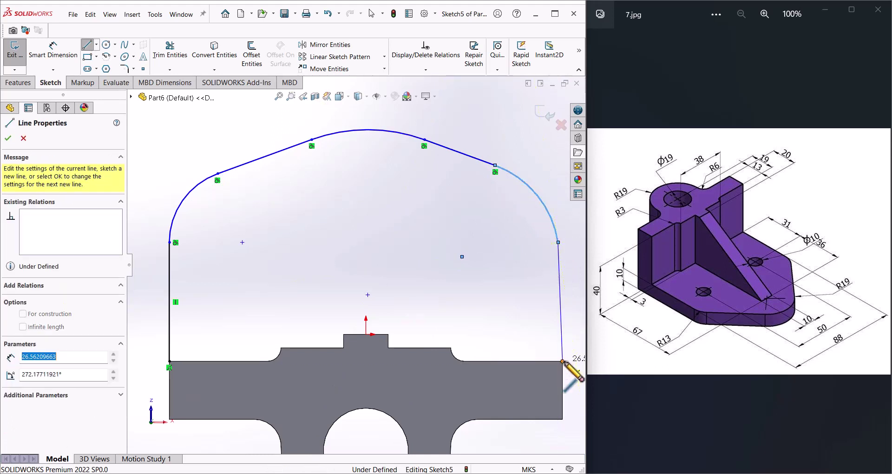
{"action": "left_click", "coordinate": [170, 362]}
{"action": "right_click", "coordinate": [176, 366]}
- Level the two corner-arc centres with a Horizontal relation
{"action": "left_click", "coordinate": [175, 368]}
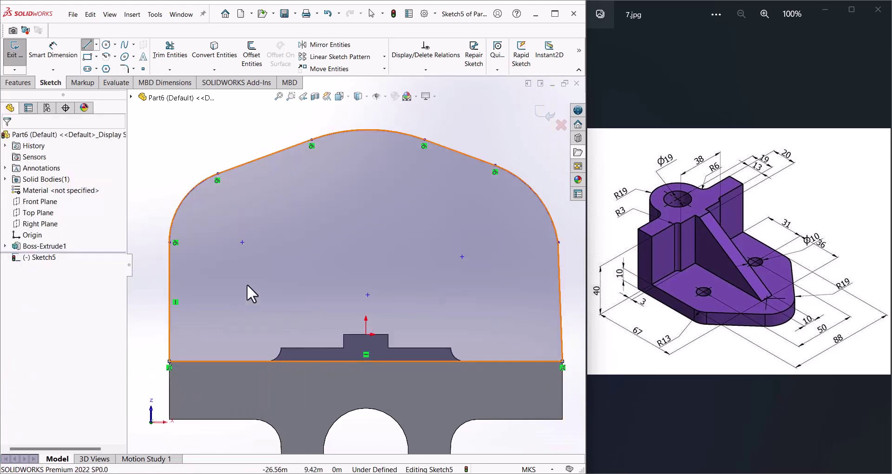
{"action": "left_click", "coordinate": [243, 243]}
{"action": "left_click", "coordinate": [466, 256], "text": "ctrl"}
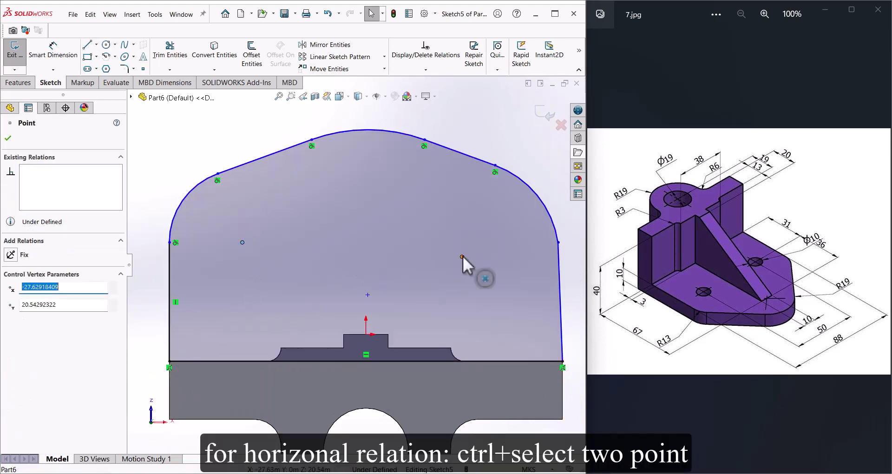
{"action": "left_click", "coordinate": [492, 216]}
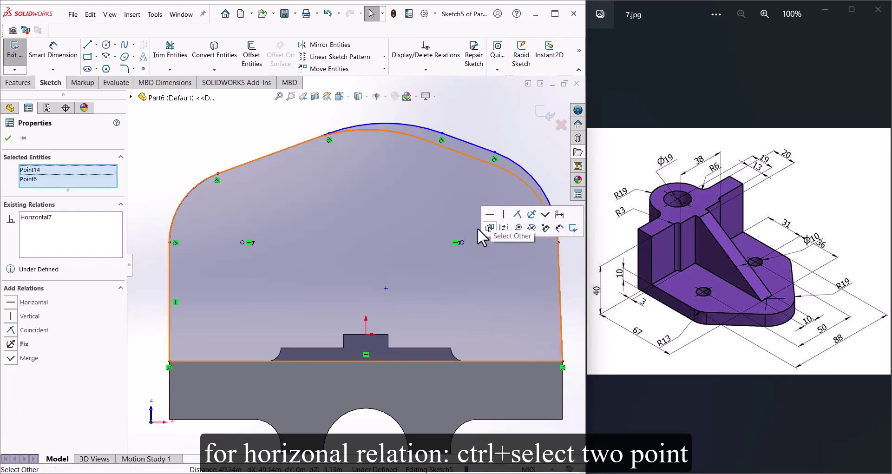
{"action": "left_click", "coordinate": [421, 285]}
- Align the top arc's centre vertically above the origin
{"action": "left_click", "coordinate": [385, 289]}
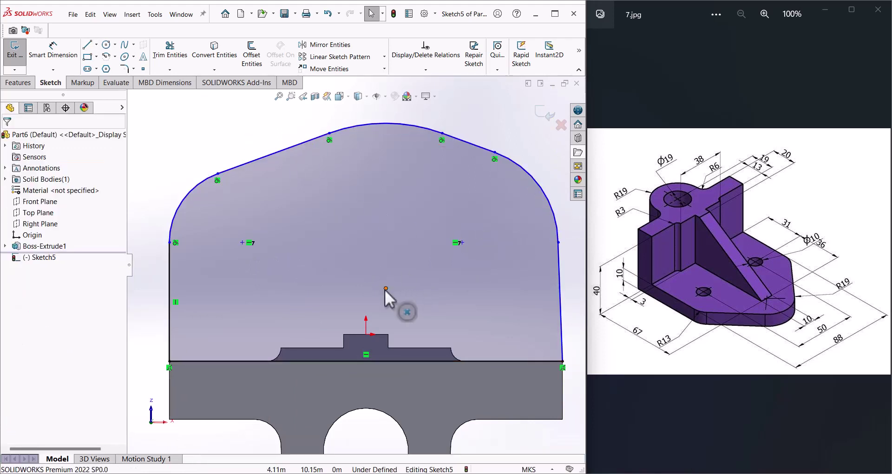
{"action": "left_click", "coordinate": [366, 334], "text": "ctrl"}
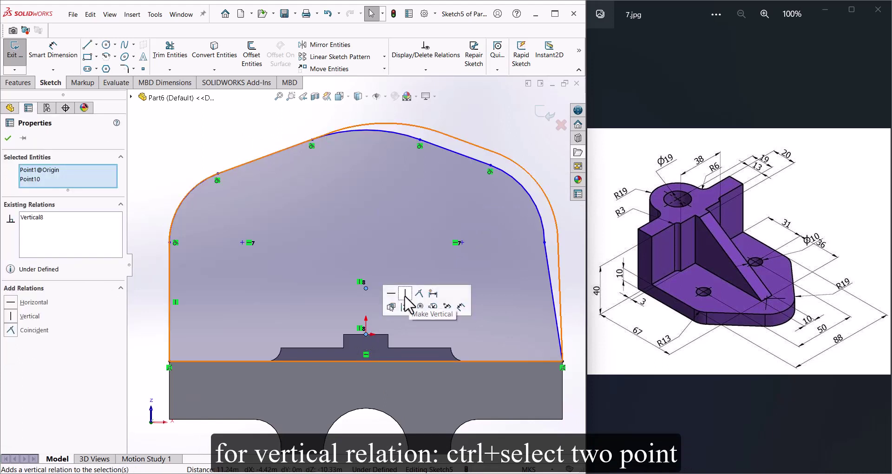
{"action": "left_click", "coordinate": [405, 295]}
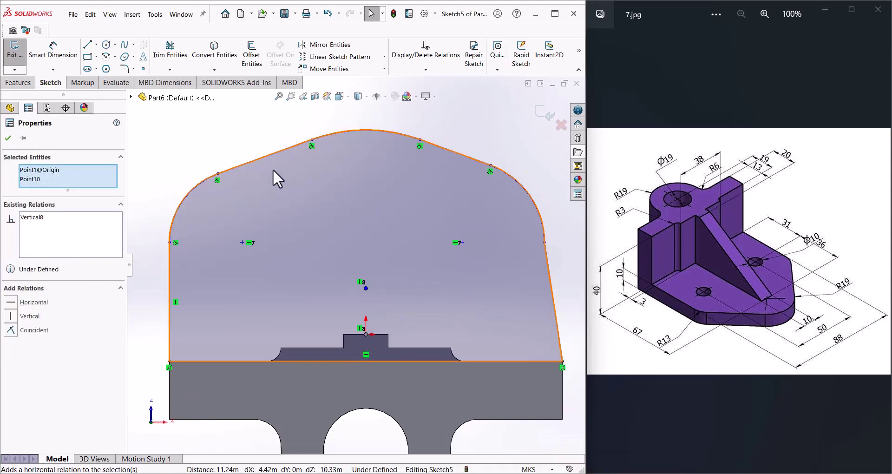
- Make the right edge line vertical, then reposition the top arc's centre point
{"action": "left_click", "coordinate": [561, 334]}
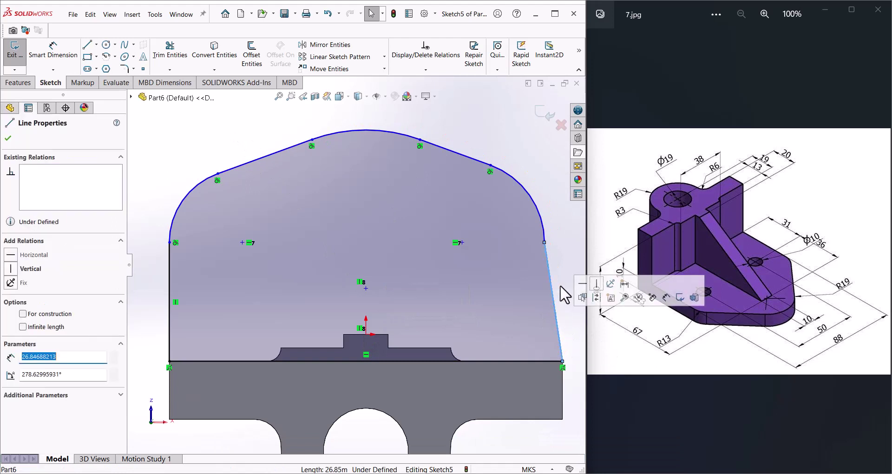
{"action": "left_click", "coordinate": [603, 293]}
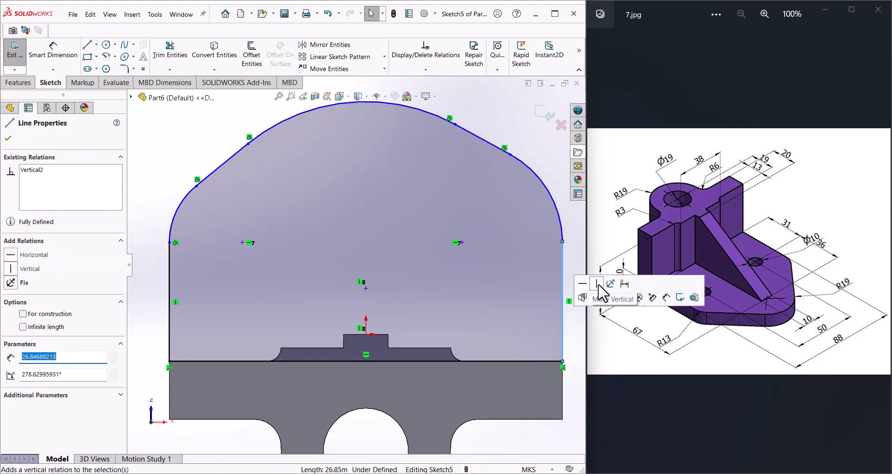
{"action": "left_click", "coordinate": [200, 140]}
{"action": "left_click", "coordinate": [367, 288]}
{"action": "left_click_drag", "start_coordinate": [365, 287], "coordinate": [364, 288]}
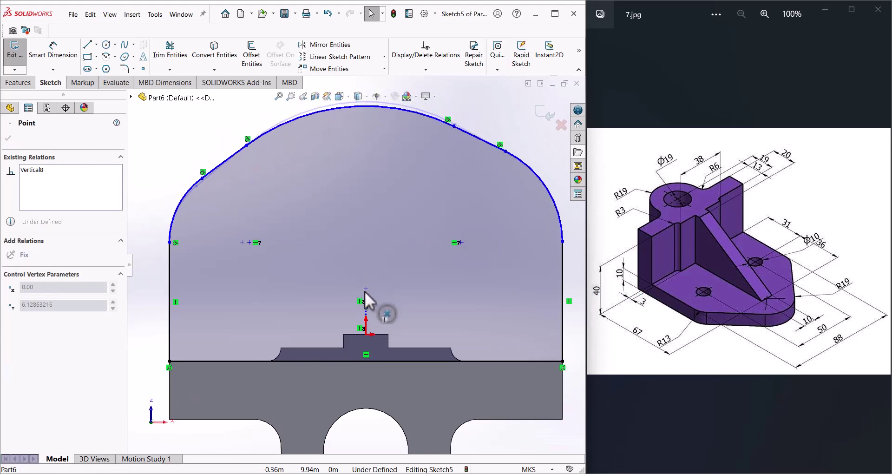
{"action": "left_click_drag", "start_coordinate": [364, 286], "coordinate": [364, 274]}
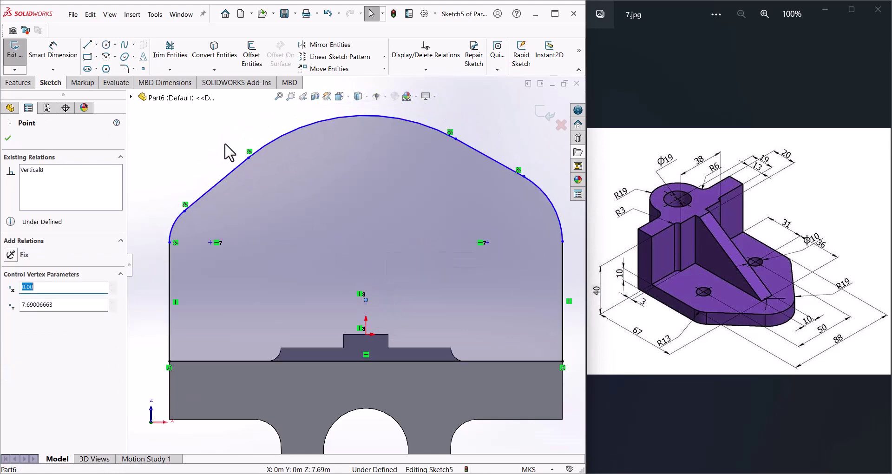
- Add a radius dimension to the top arc, trying 19 but reverting to R41.29
{"action": "left_click", "coordinate": [53, 51]}
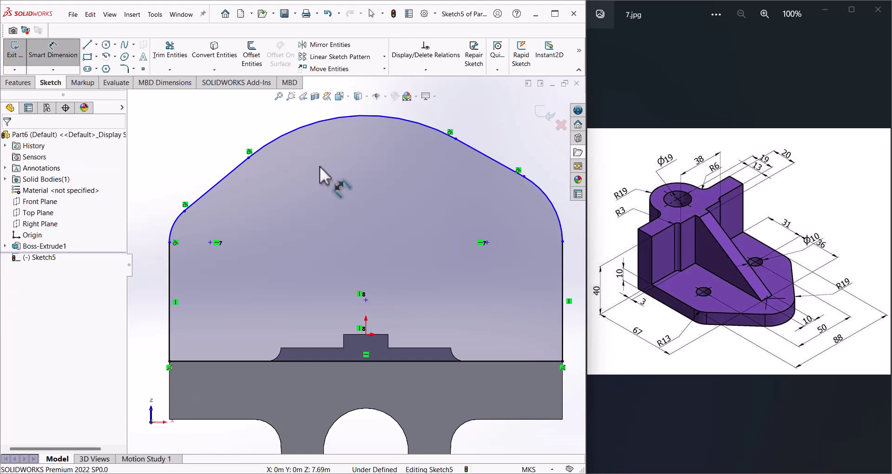
{"action": "left_click", "coordinate": [288, 136]}
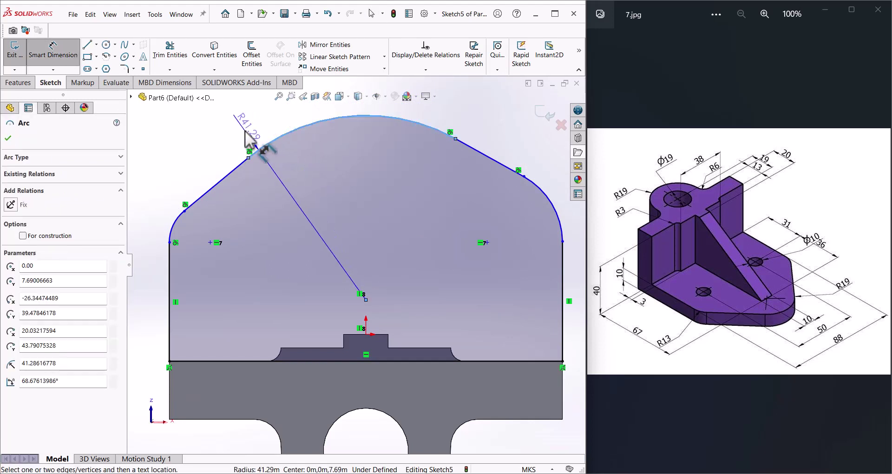
{"action": "left_click", "coordinate": [250, 140]}
{"action": "type", "text": "19"}
{"action": "key", "text": "Return"}
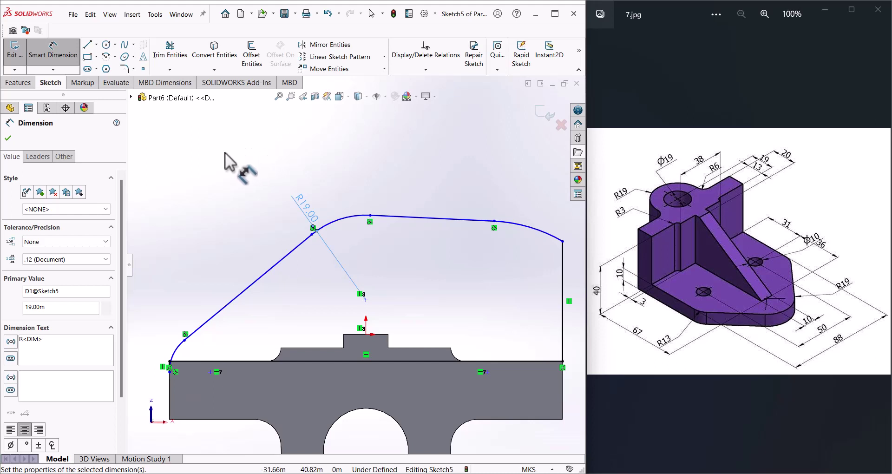
{"action": "left_click", "coordinate": [226, 160]}
{"action": "key", "text": "Escape"}
{"action": "right_click", "coordinate": [225, 158]}
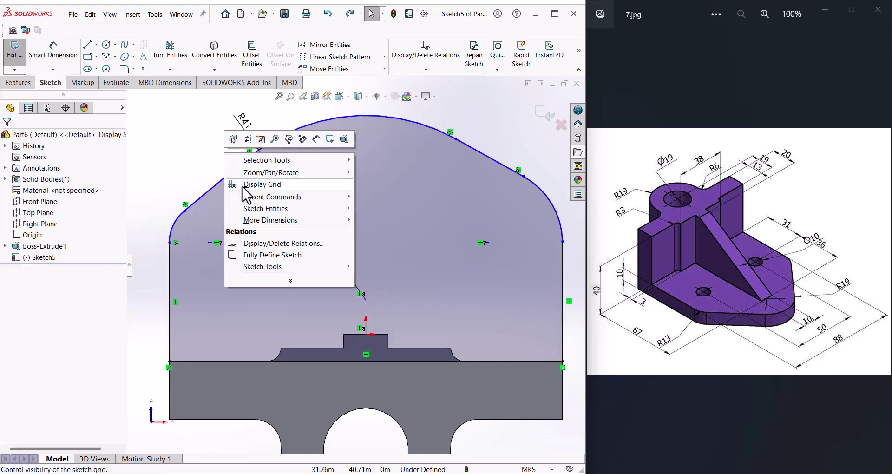
{"action": "right_click", "coordinate": [188, 160]}
{"action": "right_click", "coordinate": [185, 155]}
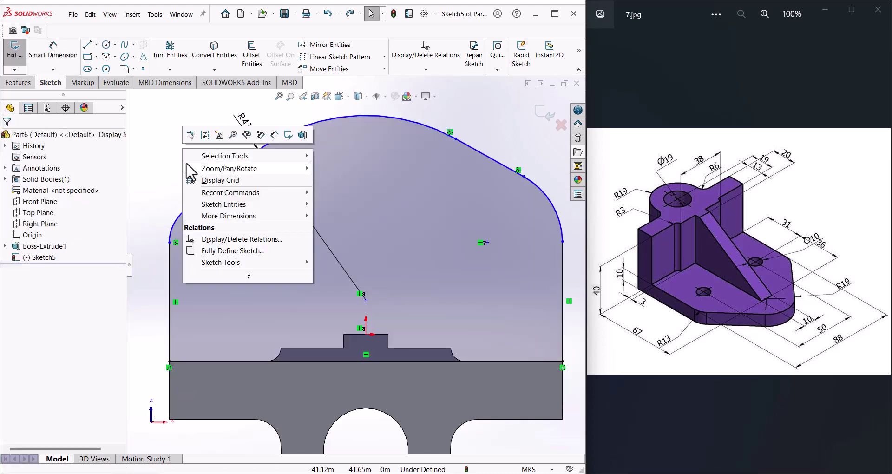
{"action": "left_click", "coordinate": [153, 169]}
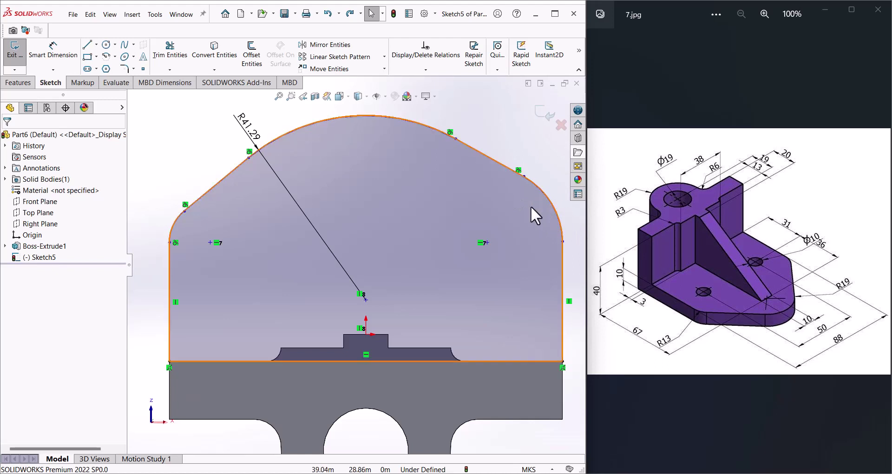
- Make the two slanted lines equal and the two corner arcs equal, then select both vertical sides
{"action": "left_click", "coordinate": [489, 158]}
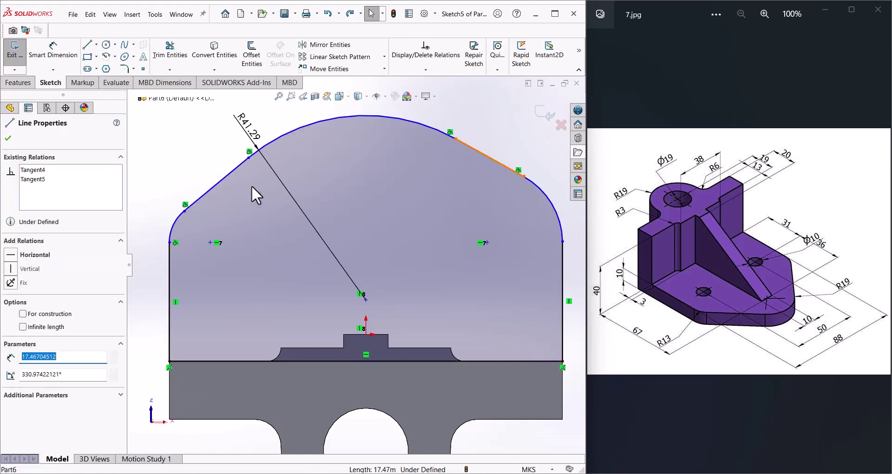
{"action": "left_click", "coordinate": [221, 179], "text": "ctrl"}
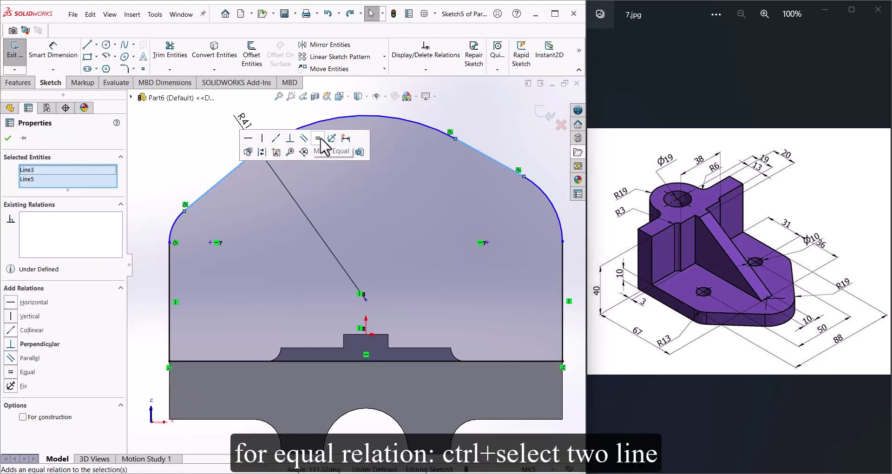
{"action": "left_click", "coordinate": [319, 147]}
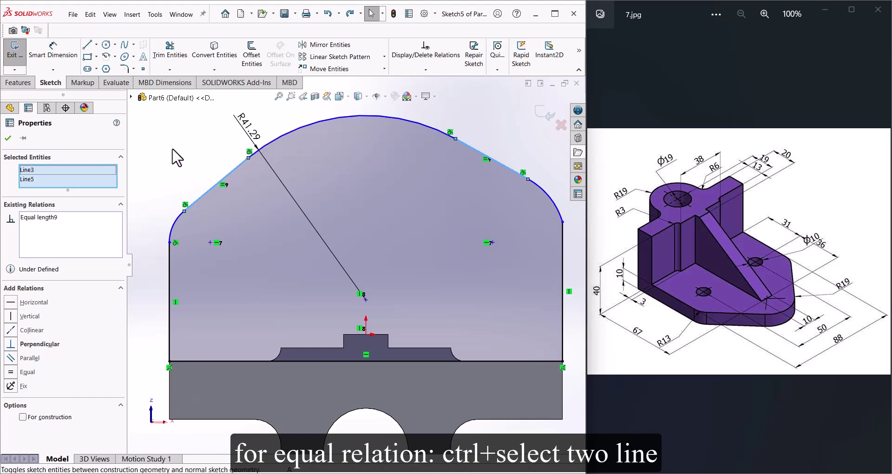
{"action": "left_click", "coordinate": [175, 156]}
{"action": "left_click", "coordinate": [552, 196]}
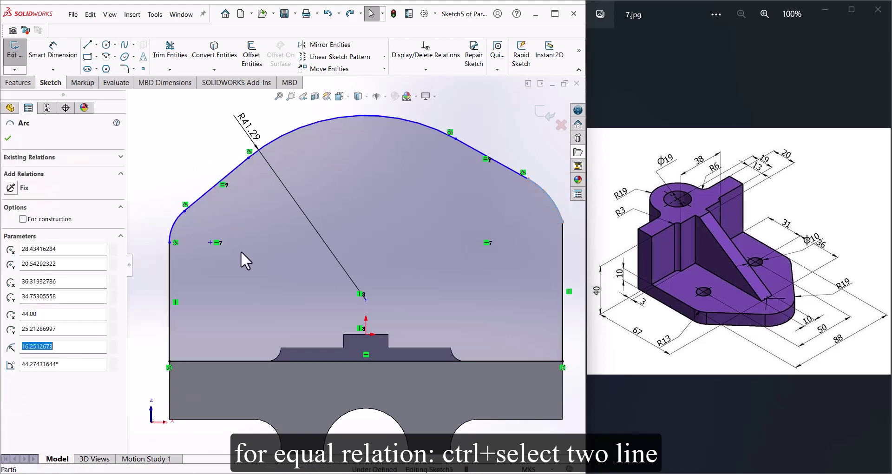
{"action": "left_click", "coordinate": [181, 227], "text": "ctrl"}
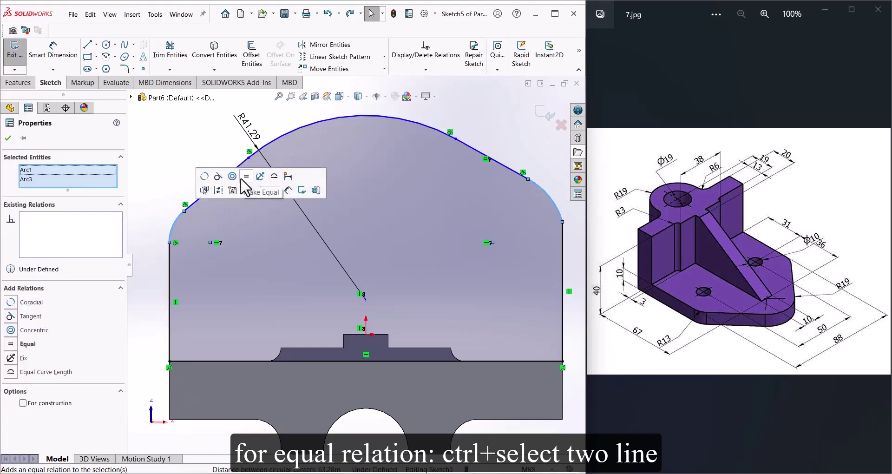
{"action": "left_click", "coordinate": [234, 191]}
{"action": "left_click", "coordinate": [165, 190]}
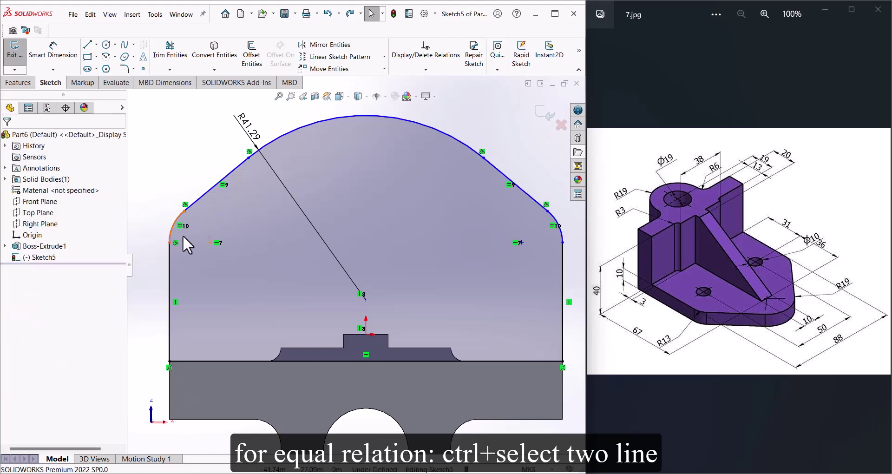
{"action": "left_click", "coordinate": [169, 281]}
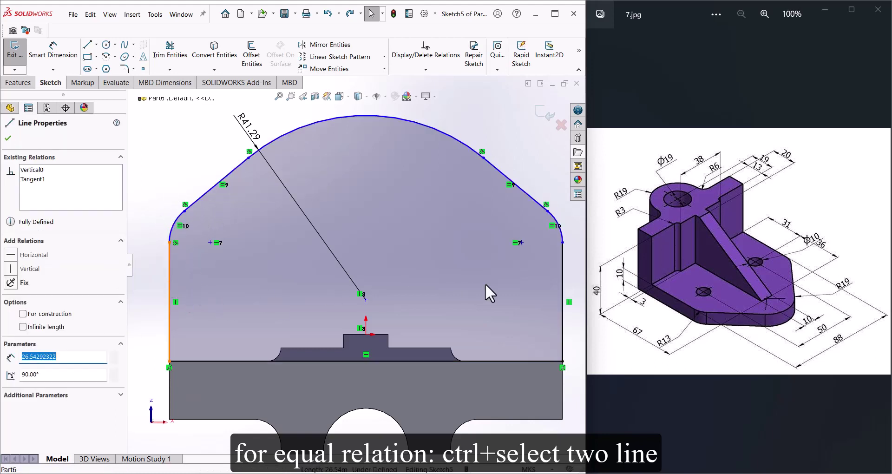
{"action": "left_click", "coordinate": [562, 285], "text": "ctrl"}
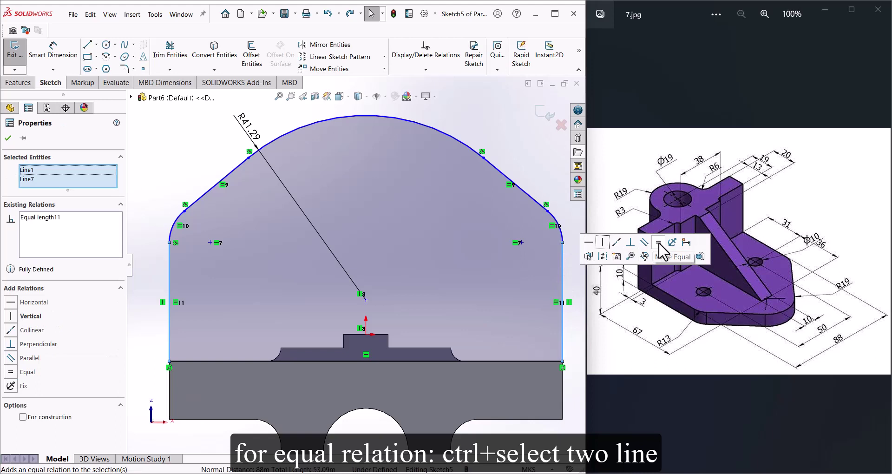
- Raise the top arc's centre and dimension the top arc to radius 19
{"action": "left_click_drag", "start_coordinate": [364, 299], "coordinate": [366, 272]}
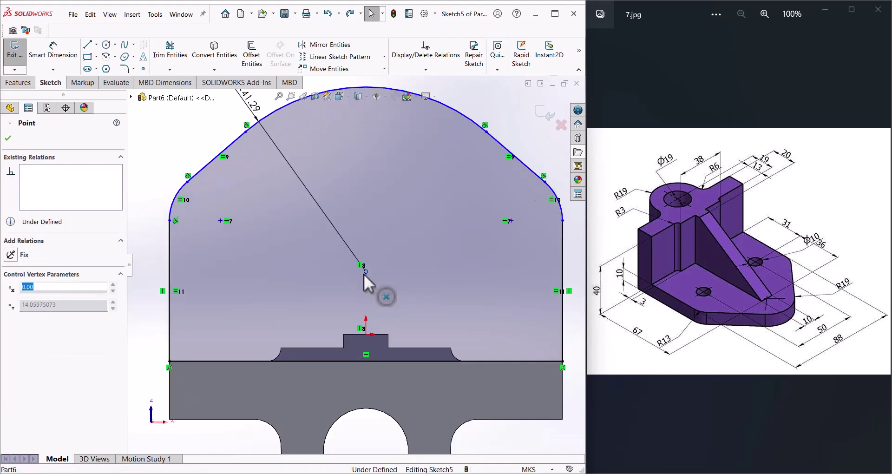
{"action": "left_click", "coordinate": [253, 101]}
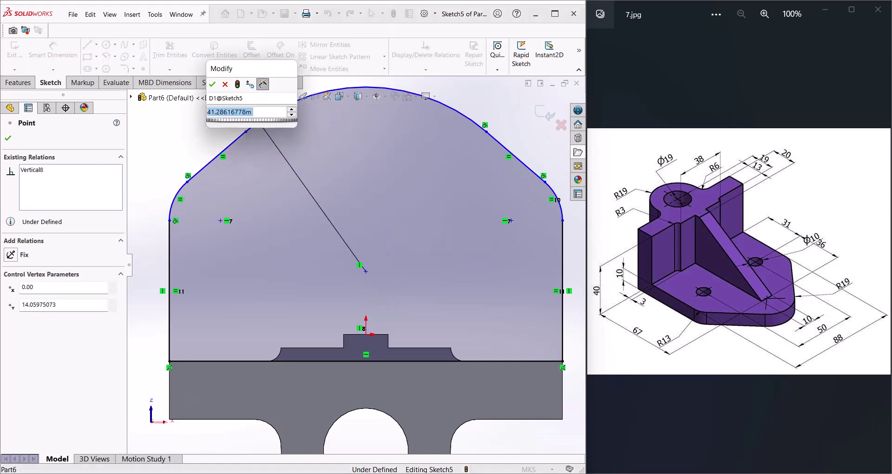
{"action": "type", "text": "19"}
{"action": "key", "text": "Return"}
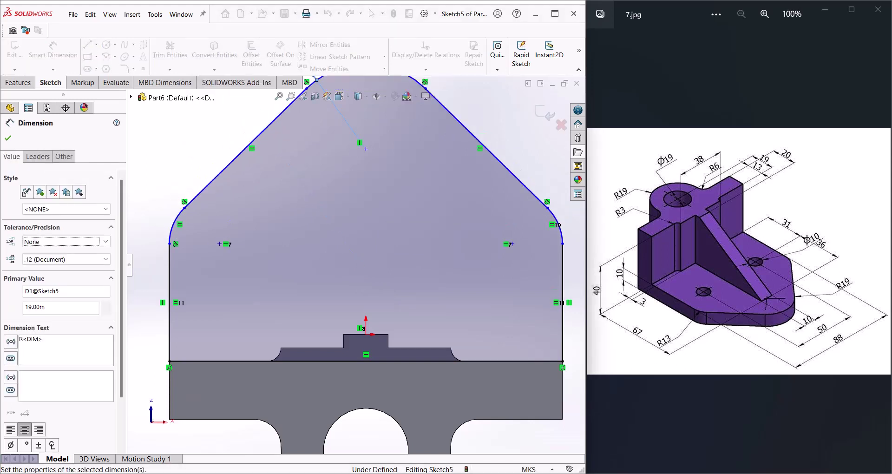
{"action": "left_click", "coordinate": [193, 146]}
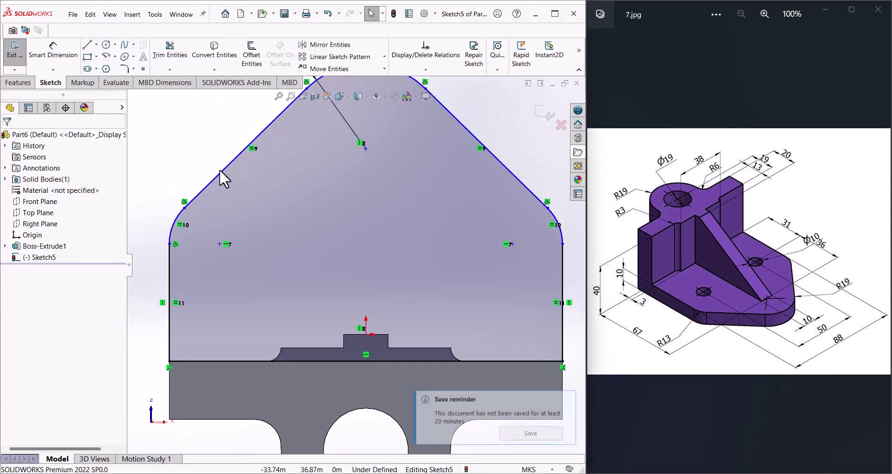
{"action": "middle_click_drag", "start_coordinate": [186, 148], "coordinate": [175, 194], "text": "ctrl"}
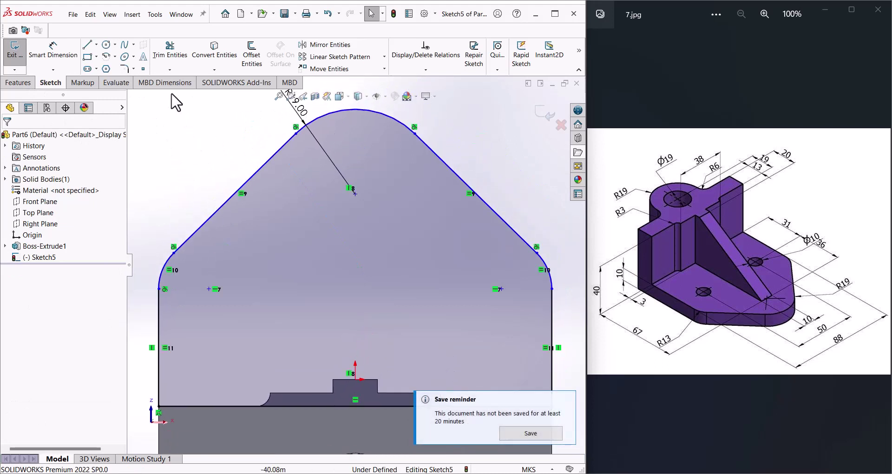
{"action": "left_click", "coordinate": [53, 52]}
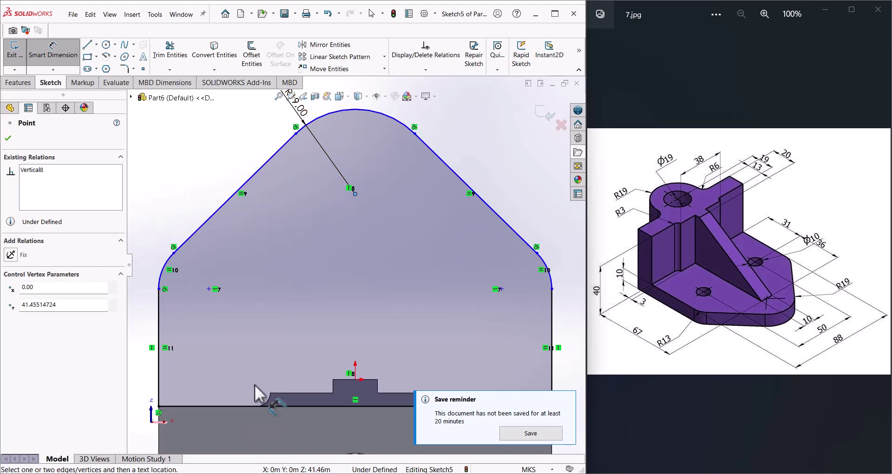
{"action": "middle_click_drag", "start_coordinate": [326, 330], "coordinate": [305, 277], "text": "ctrl"}
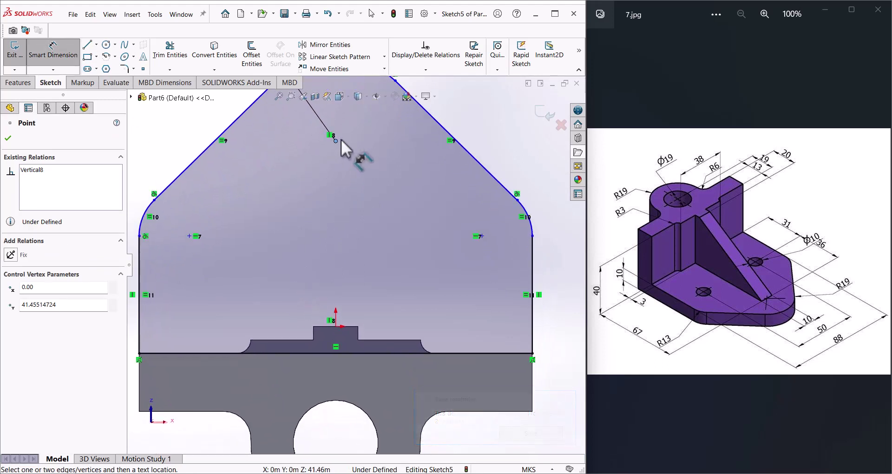
- Dimension the top arc's centre 67 above the bottom edge and fit the sketch in view
{"action": "key", "text": "Escape"}
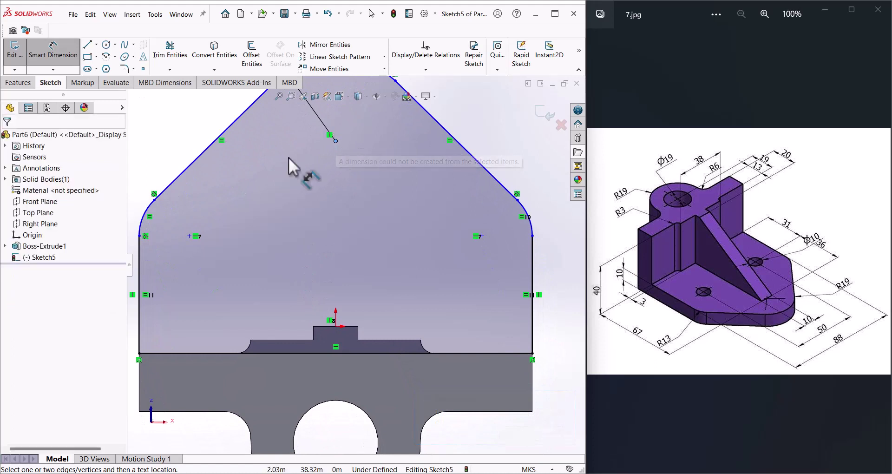
{"action": "left_click", "coordinate": [335, 141]}
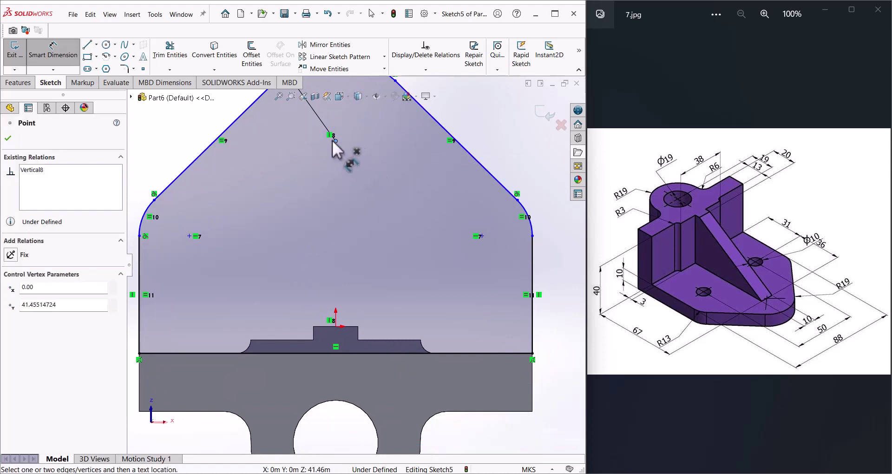
{"action": "left_click", "coordinate": [46, 50]}
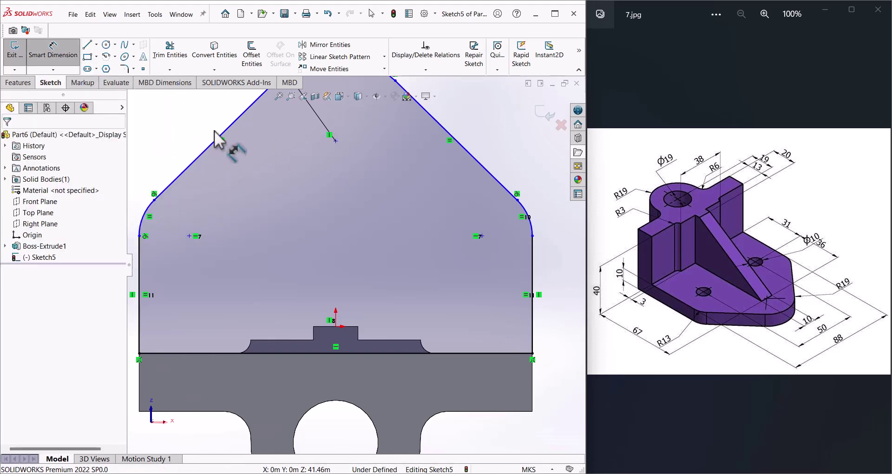
{"action": "left_click", "coordinate": [337, 140]}
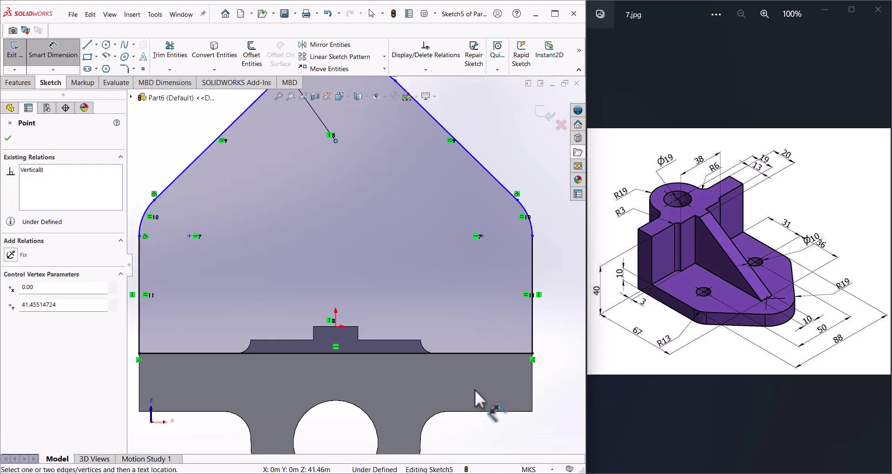
{"action": "left_click", "coordinate": [475, 410]}
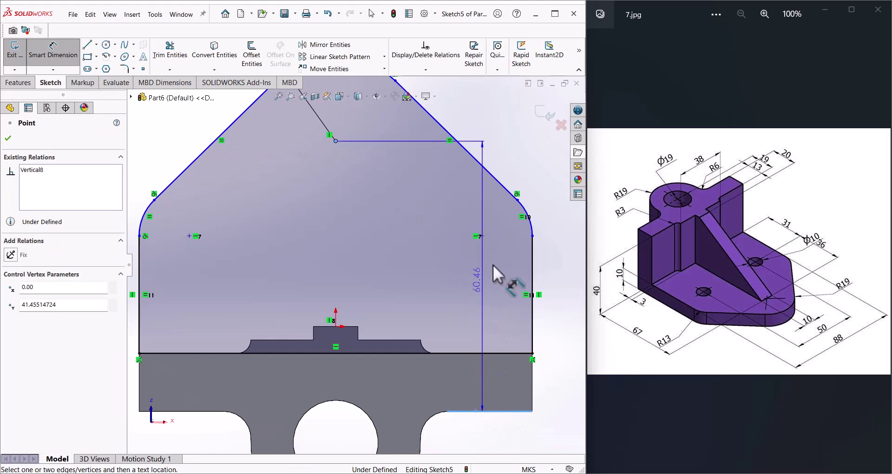
{"action": "left_click", "coordinate": [547, 215]}
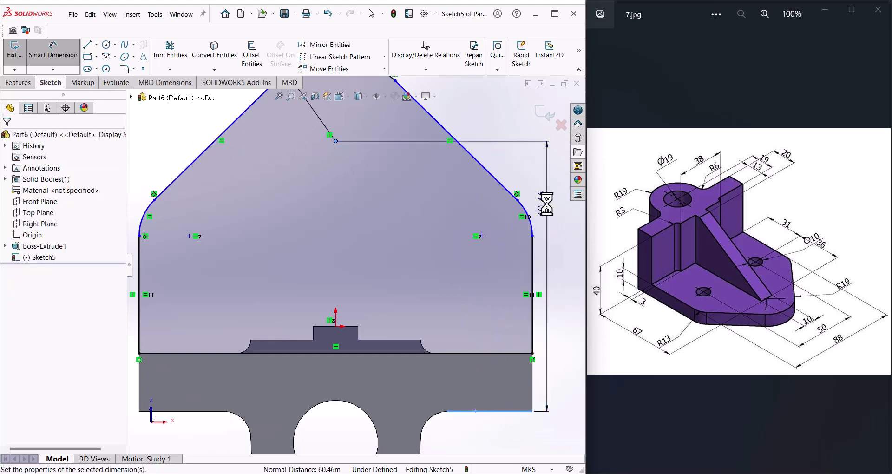
{"action": "type", "text": "67"}
{"action": "key", "text": "Return"}
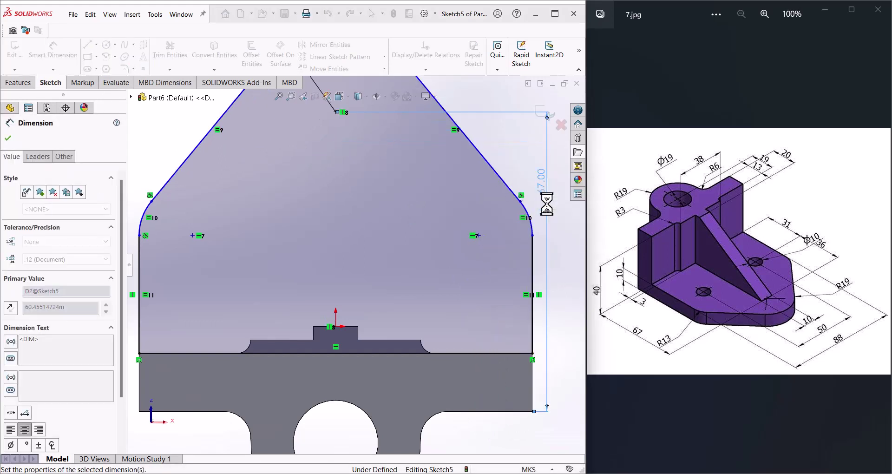
{"action": "left_click", "coordinate": [278, 96]}
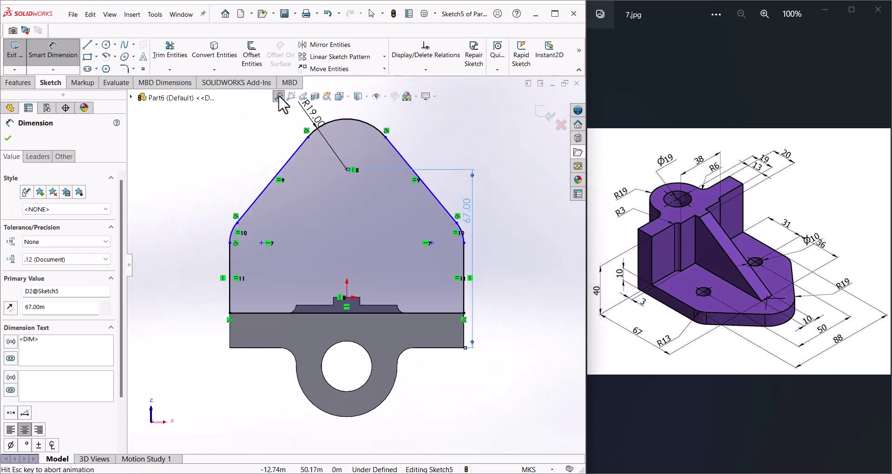
{"action": "right_click", "coordinate": [202, 148]}
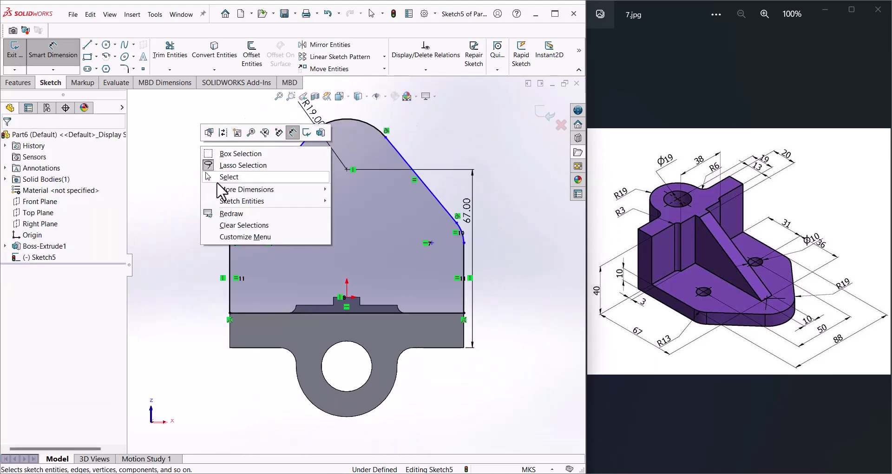
{"action": "left_click", "coordinate": [217, 181]}
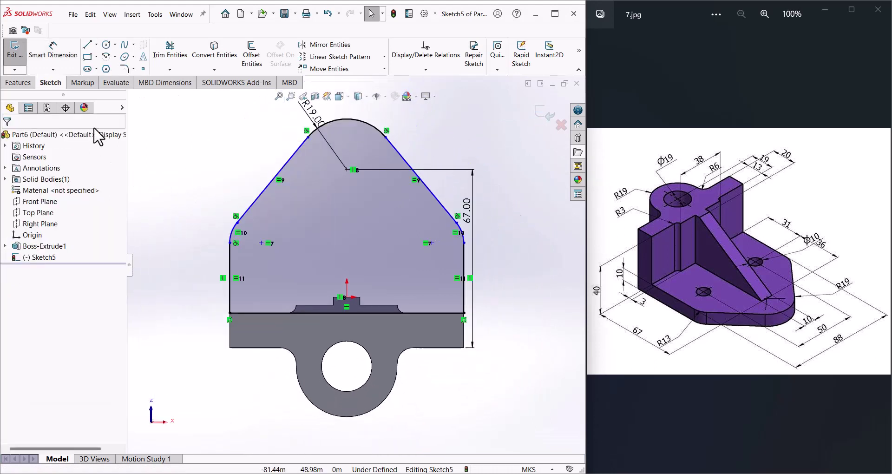
- Dimension the left corner arc to R13, replacing 11.94
{"action": "left_click", "coordinate": [53, 55]}
{"action": "left_click", "coordinate": [232, 234]}
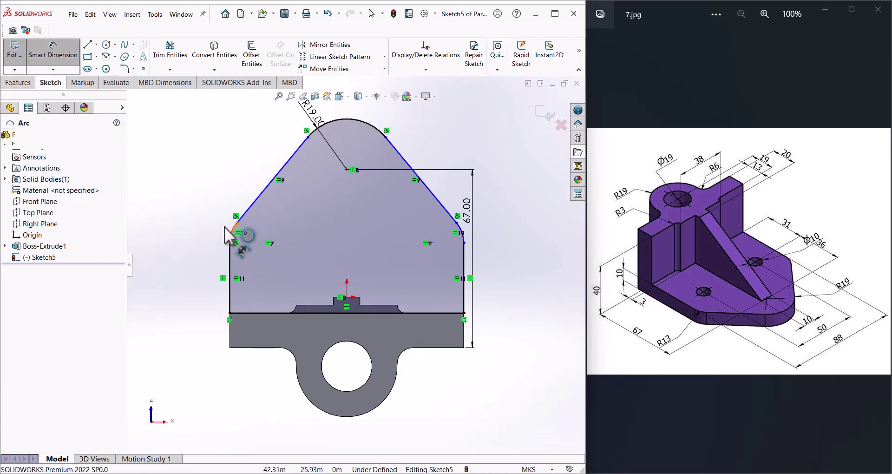
{"action": "left_click", "coordinate": [192, 230]}
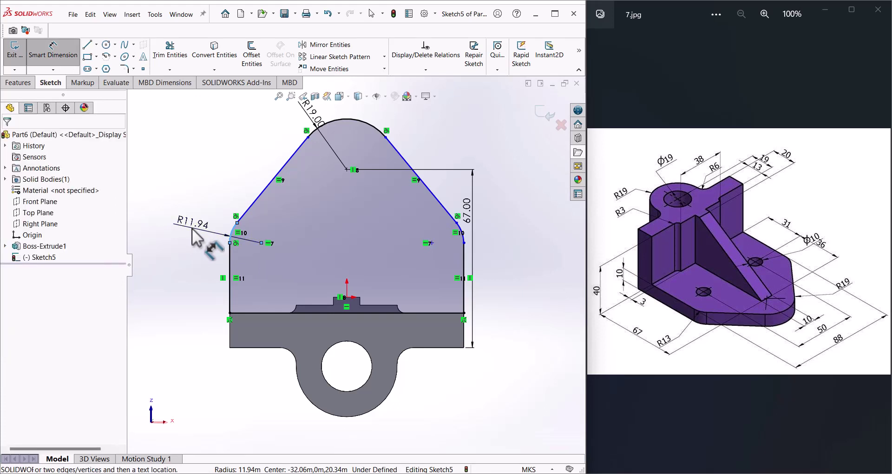
{"action": "type", "text": "13"}
{"action": "key", "text": "Return"}
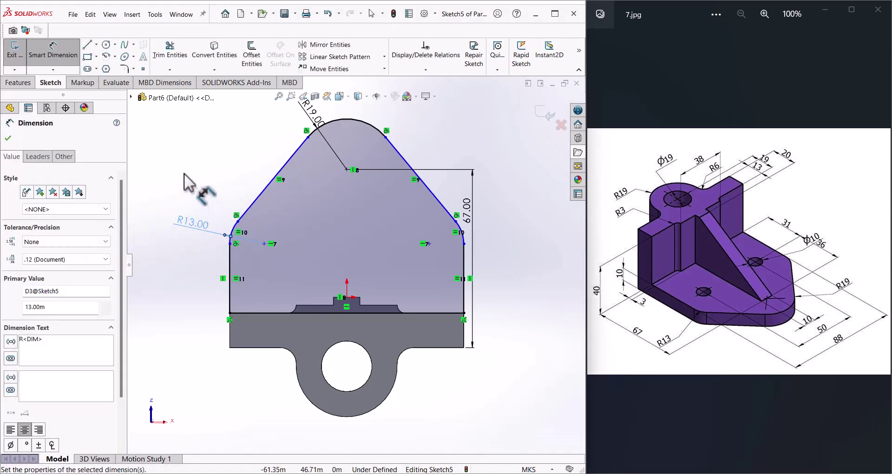
{"action": "key", "text": "Escape"}
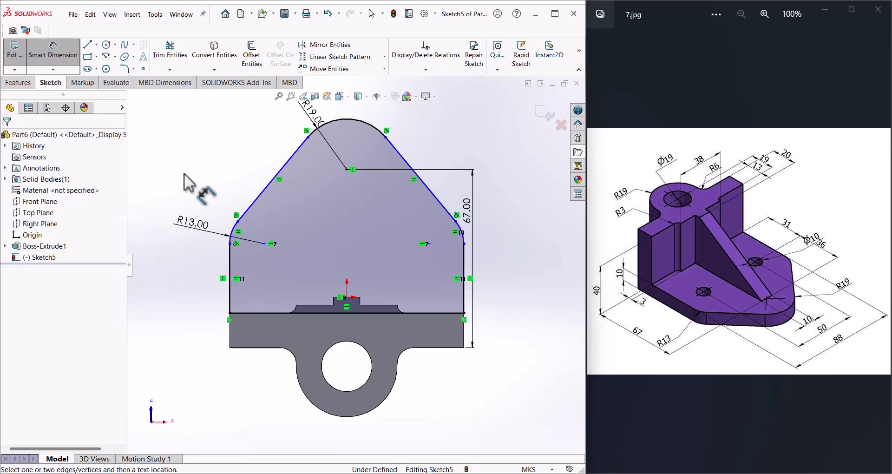
{"action": "right_click", "coordinate": [184, 174]}
{"action": "left_click", "coordinate": [208, 202]}
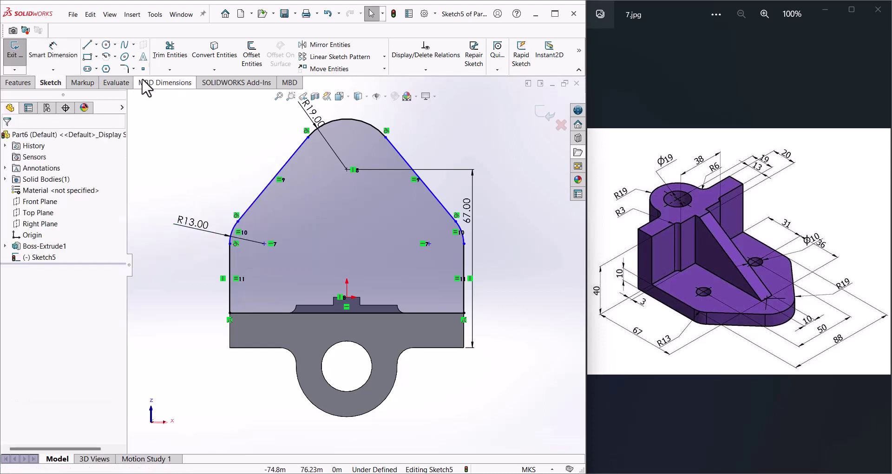
- Sketch two hole circles side by side in the upper part of the upright outline
{"action": "left_click", "coordinate": [106, 44]}
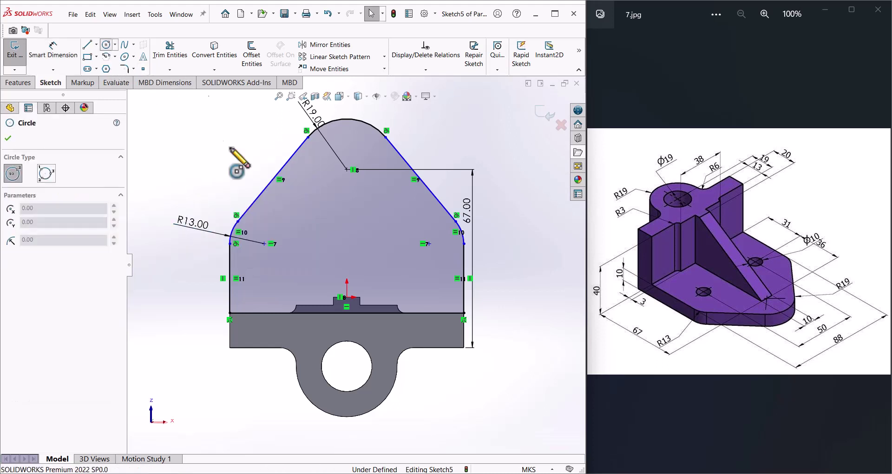
{"action": "left_click", "coordinate": [302, 201]}
{"action": "left_click", "coordinate": [314, 210]}
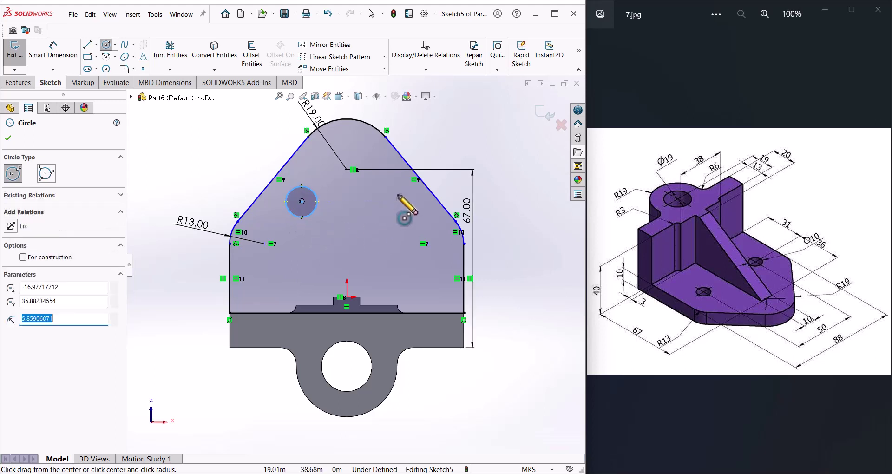
{"action": "left_click", "coordinate": [385, 202]}
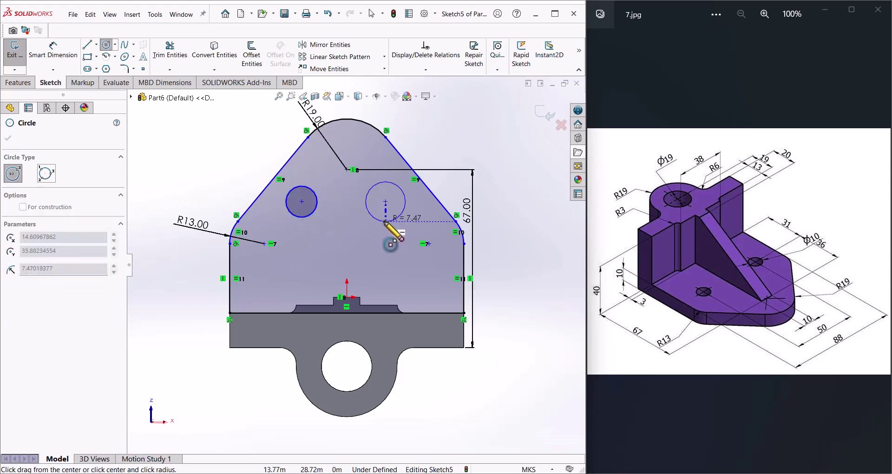
{"action": "left_click", "coordinate": [385, 223]}
{"action": "right_click", "coordinate": [388, 215]}
{"action": "left_click", "coordinate": [414, 227]}
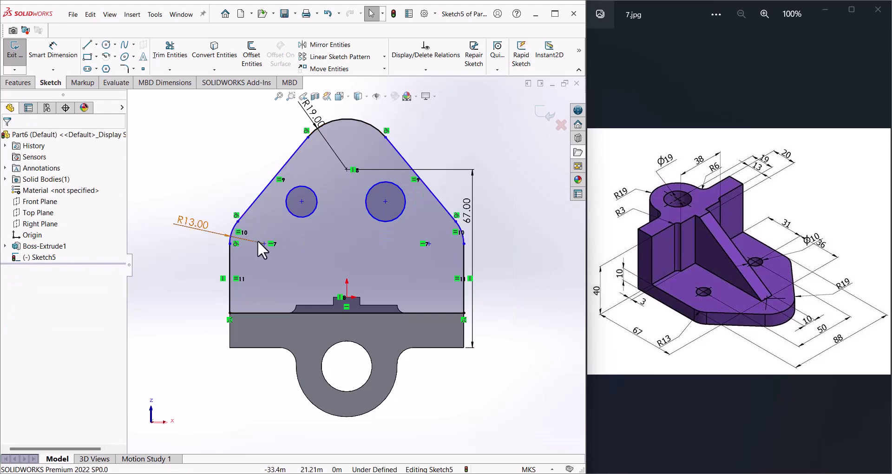
{"action": "left_click_drag", "start_coordinate": [264, 243], "coordinate": [264, 222]}
{"action": "left_click", "coordinate": [286, 224]}
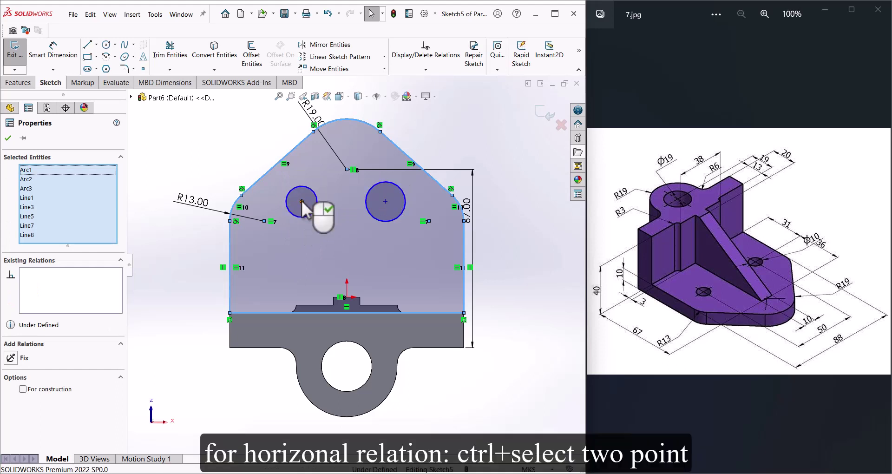
- Add a Horizontal relation between the two hole circles' centre points
{"action": "left_click", "coordinate": [302, 200], "text": "ctrl"}
{"action": "left_click", "coordinate": [200, 149]}
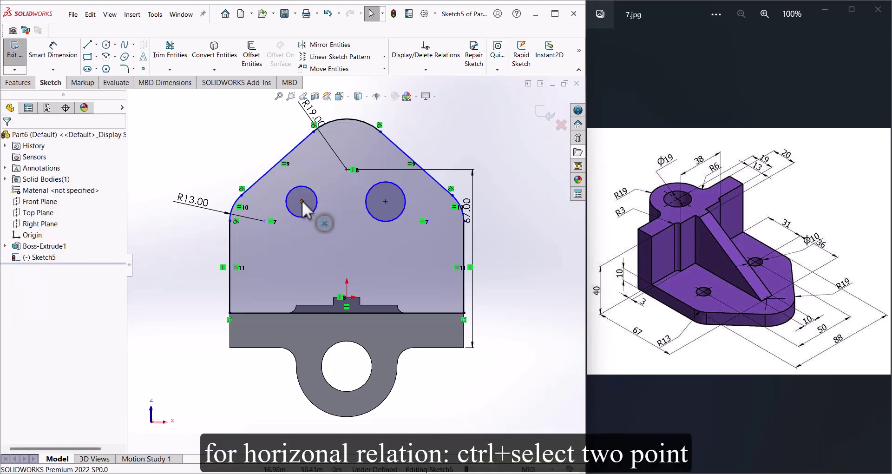
{"action": "left_click", "coordinate": [302, 201]}
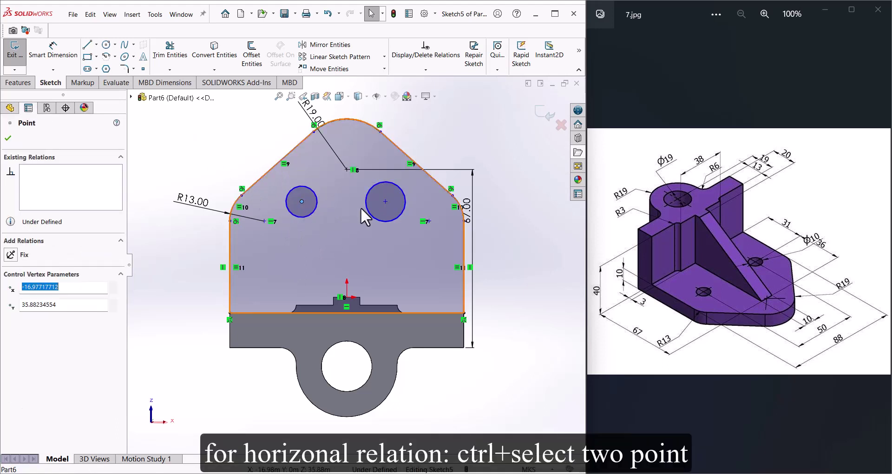
{"action": "left_click", "coordinate": [385, 202], "text": "ctrl"}
{"action": "left_click", "coordinate": [410, 160]}
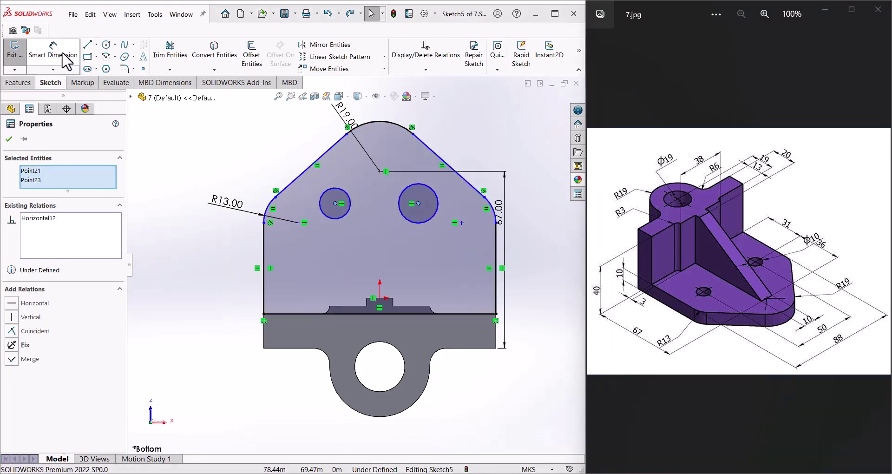
{"action": "left_click", "coordinate": [68, 60]}
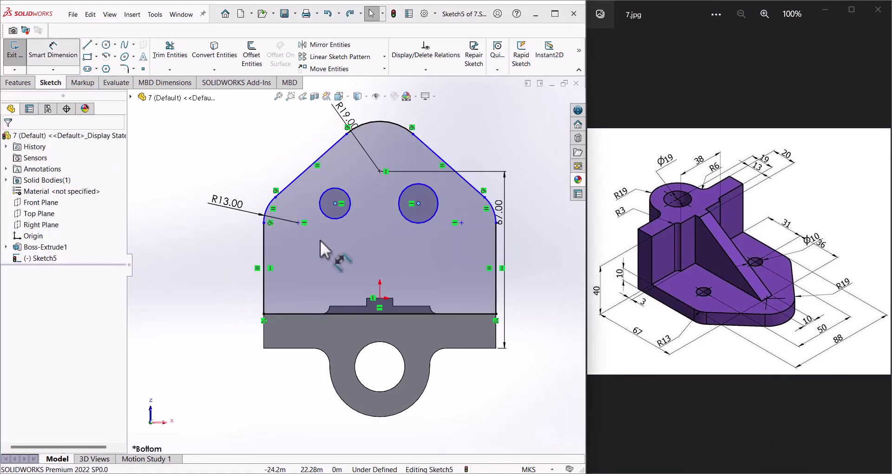
- Set the hole centres 55 apart and the left hole 19 from the left edge
{"action": "left_click", "coordinate": [336, 203]}
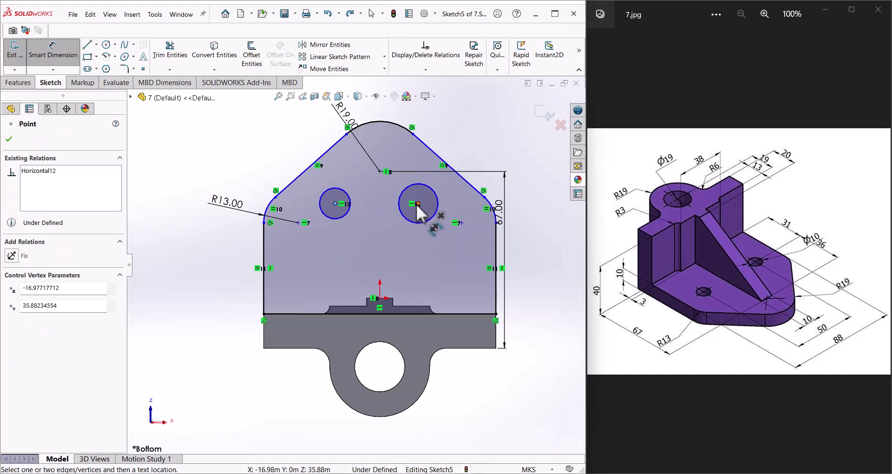
{"action": "left_click", "coordinate": [418, 203]}
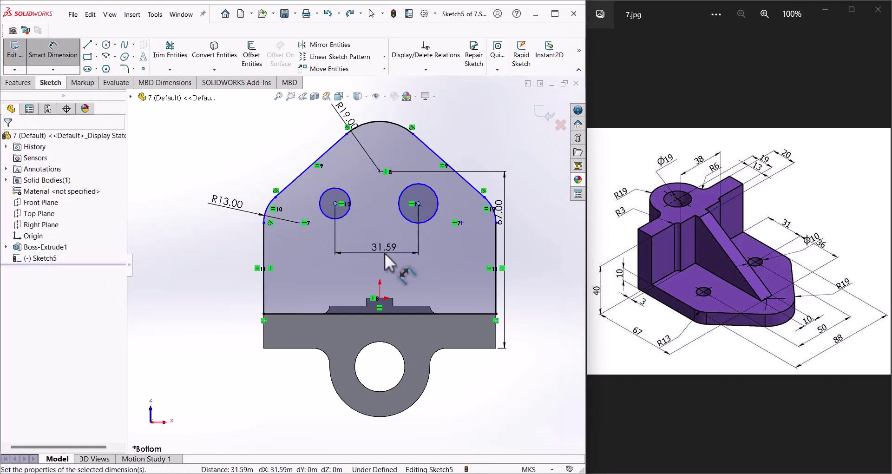
{"action": "left_click", "coordinate": [384, 253]}
{"action": "type", "text": "55"}
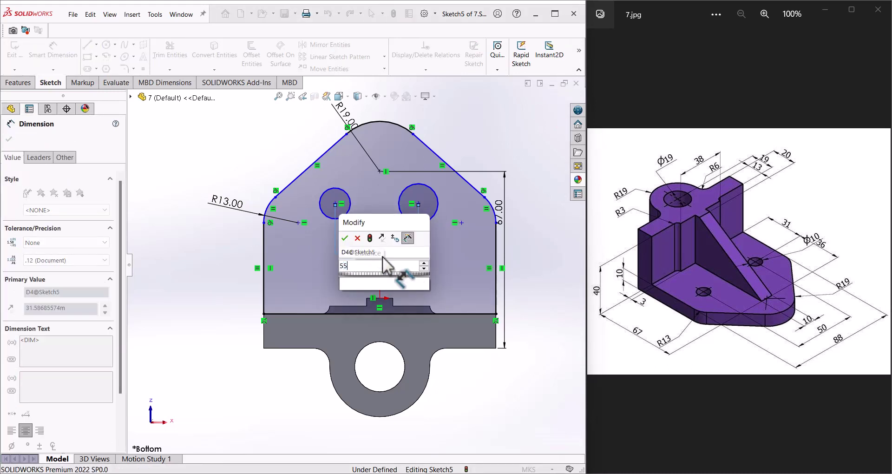
{"action": "key", "text": "Return"}
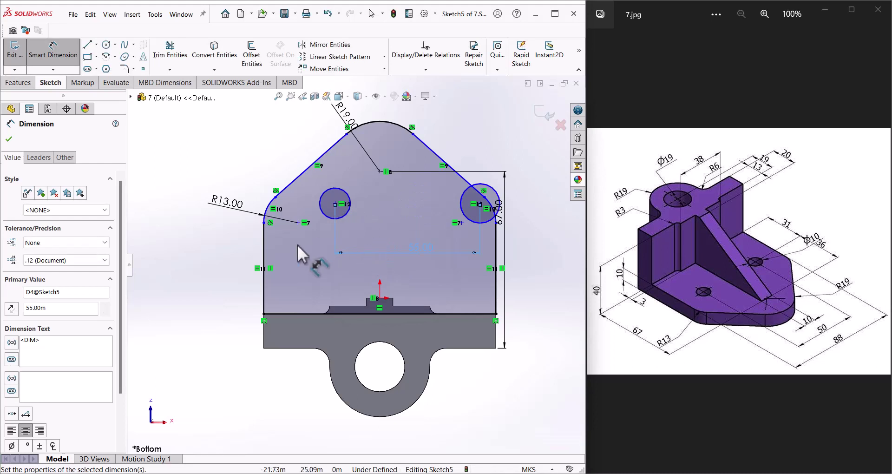
{"action": "left_click", "coordinate": [159, 188]}
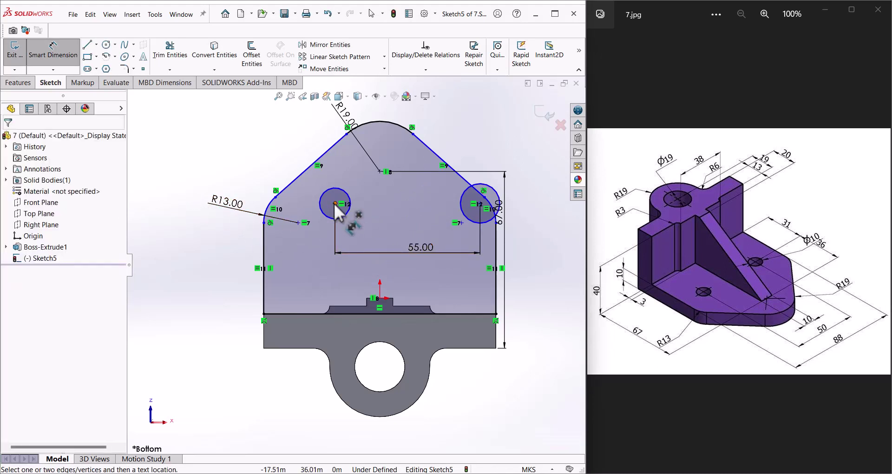
{"action": "left_click", "coordinate": [336, 204]}
{"action": "left_click", "coordinate": [264, 260]}
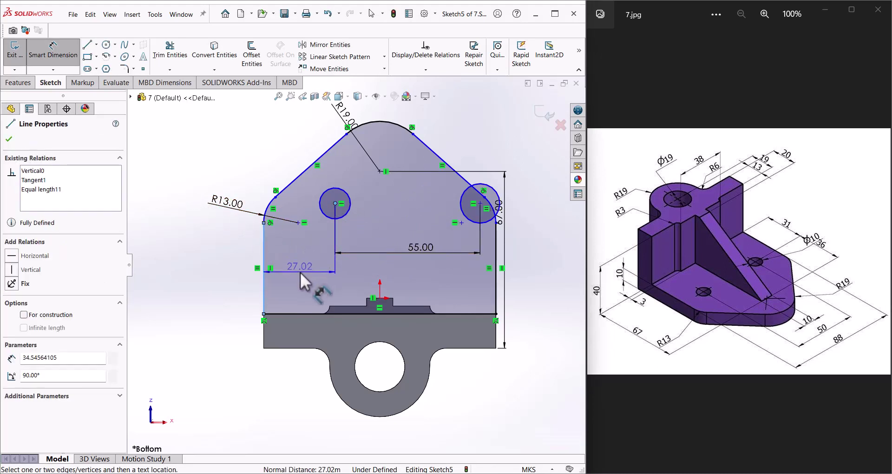
{"action": "left_click", "coordinate": [301, 272]}
{"action": "type", "text": "19"}
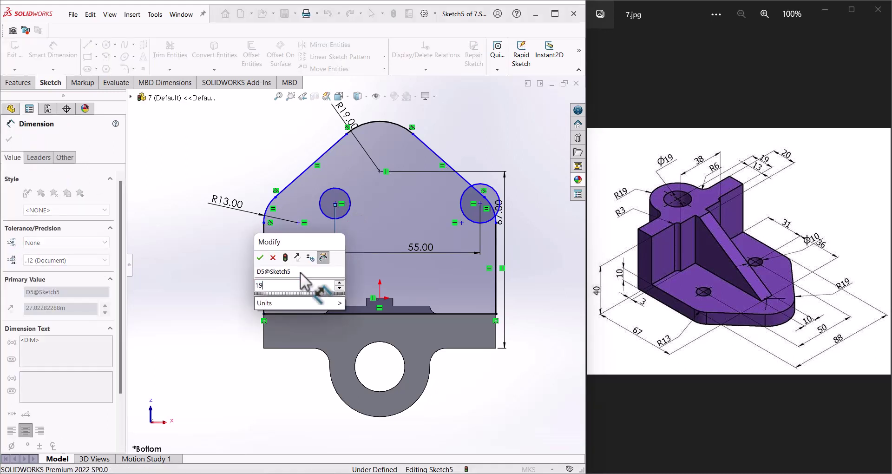
{"action": "key", "text": "Return"}
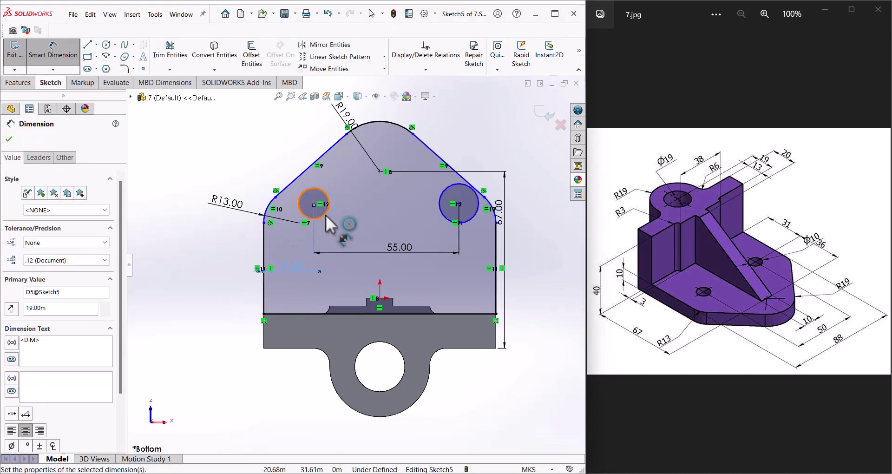
- Give both hole circles a diameter of 10
{"action": "left_click", "coordinate": [325, 215]}
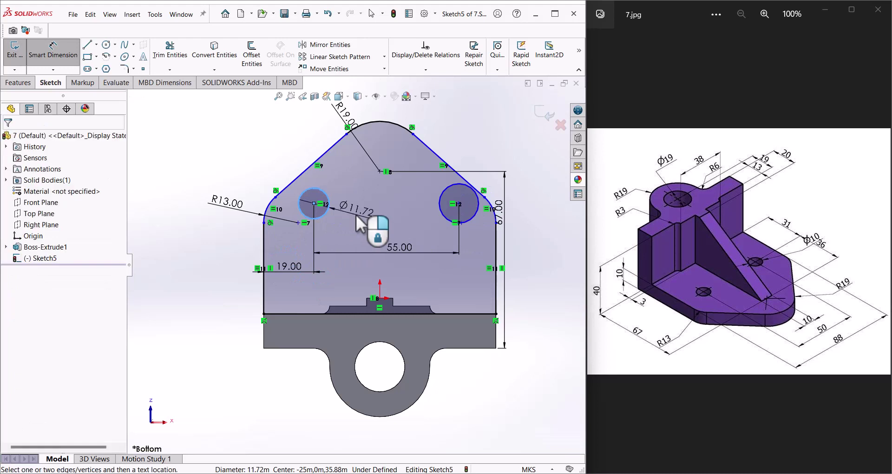
{"action": "left_click", "coordinate": [356, 220]}
{"action": "type", "text": "10"}
{"action": "key", "text": "Return"}
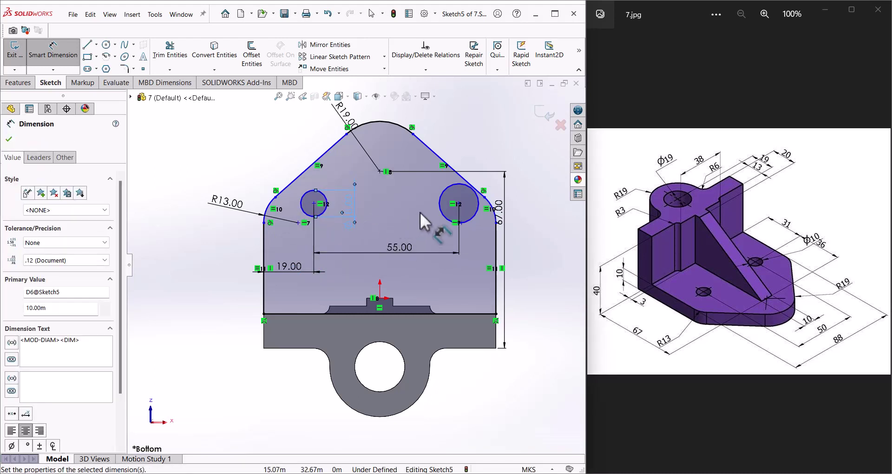
{"action": "left_click", "coordinate": [450, 219]}
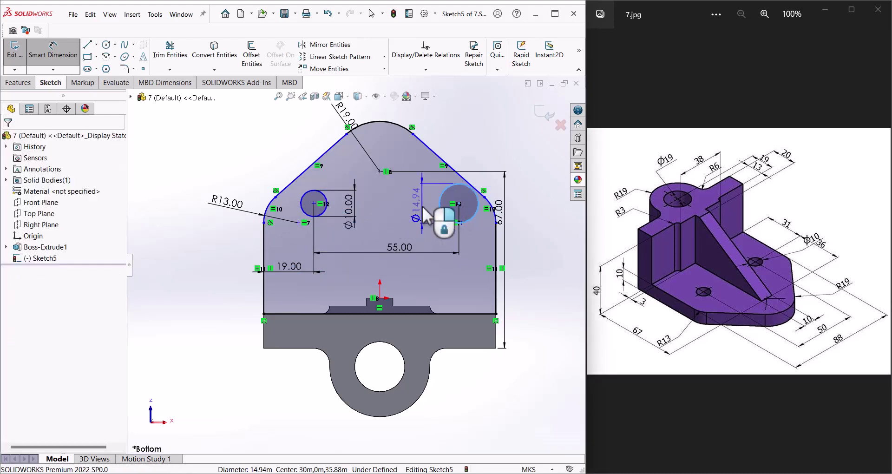
{"action": "left_click", "coordinate": [423, 206]}
{"action": "type", "text": "10"}
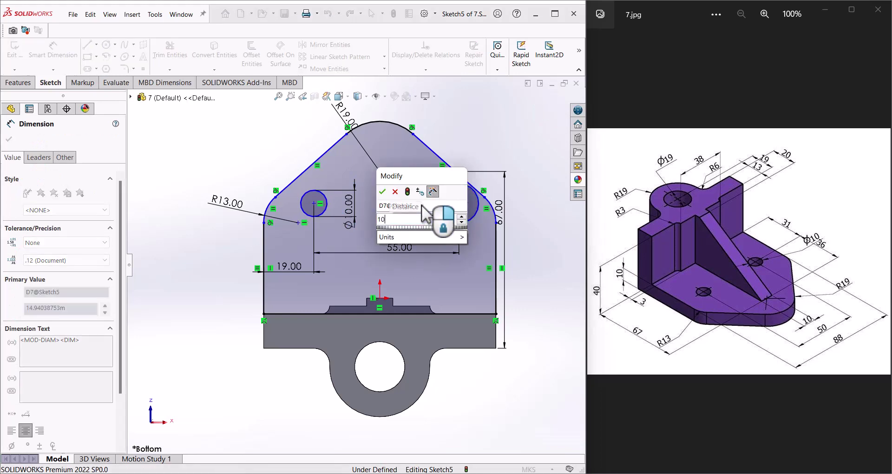
{"action": "key", "text": "Return"}
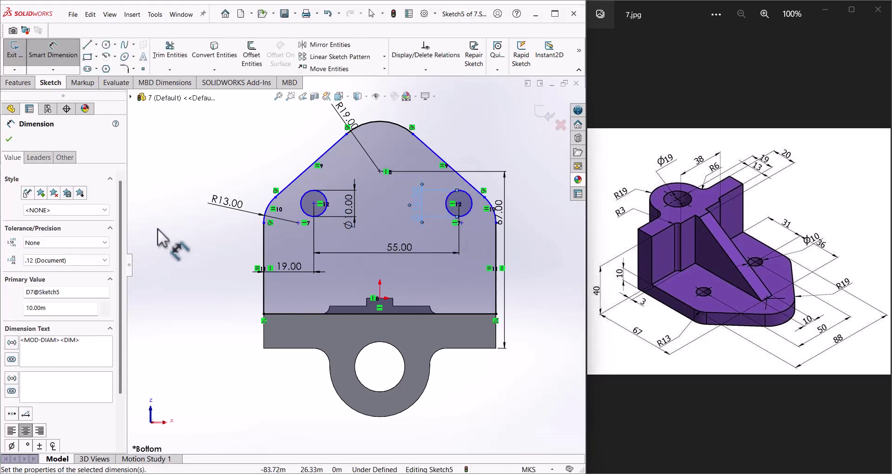
- Set the holes' height above the base's lower edge to 31
{"action": "middle_click_drag", "start_coordinate": [174, 223], "coordinate": [195, 232]}
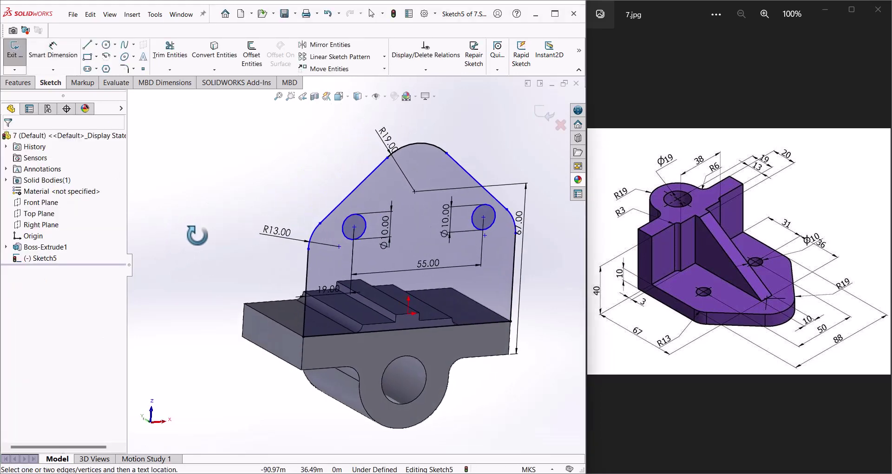
{"action": "left_click", "coordinate": [342, 247]}
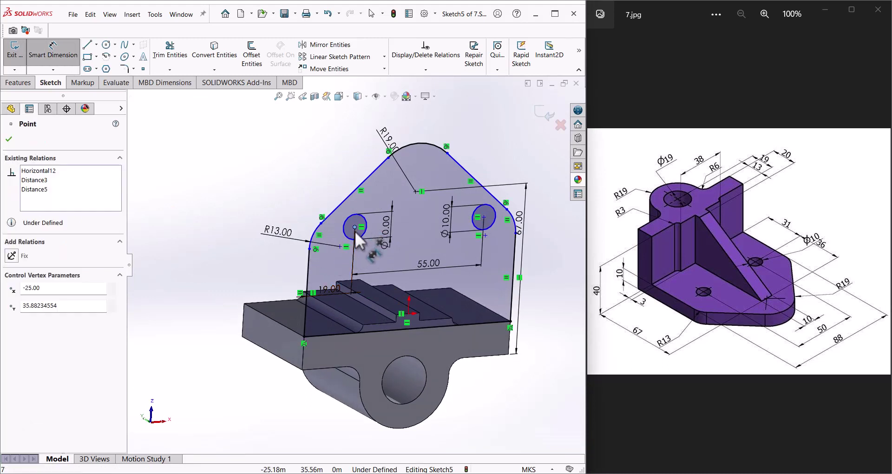
{"action": "left_click", "coordinate": [338, 367]}
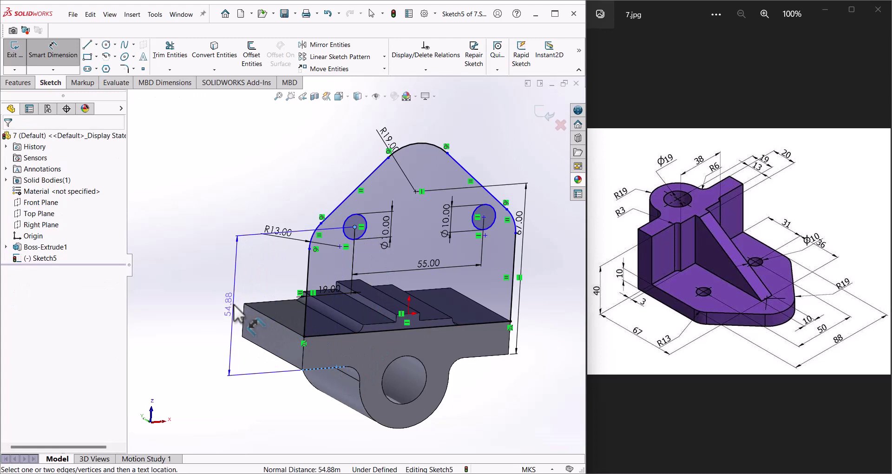
{"action": "left_click", "coordinate": [235, 303]}
{"action": "type", "text": "31"}
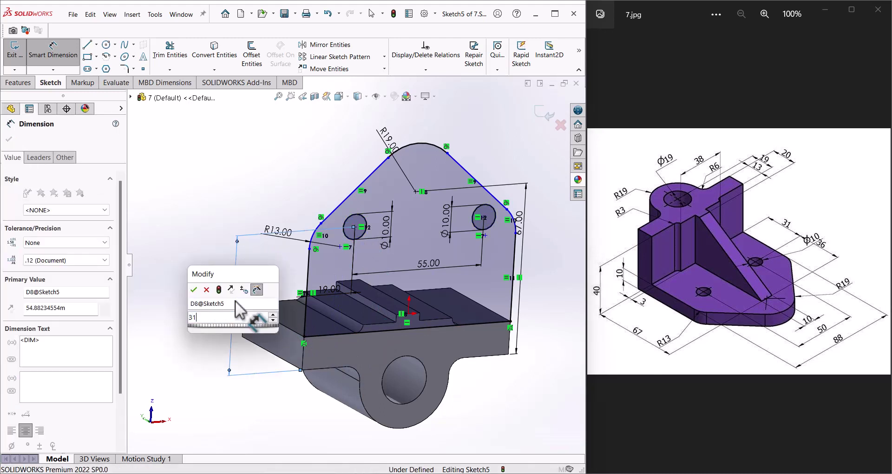
{"action": "key", "text": "Return"}
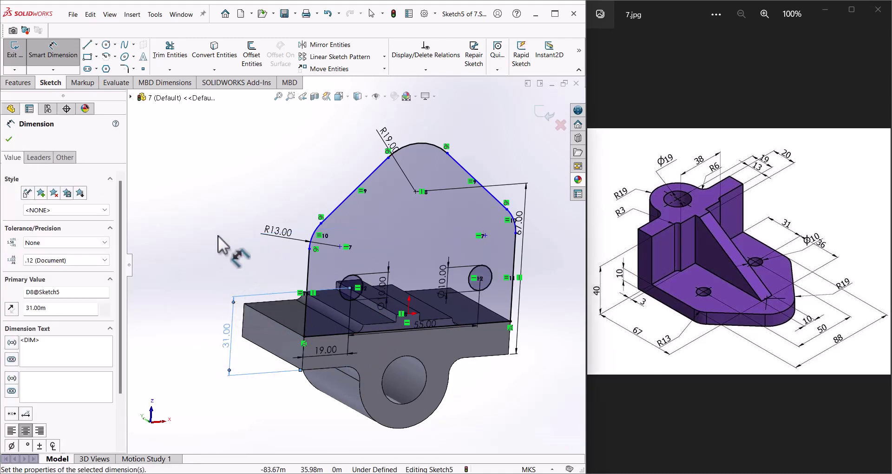
{"action": "left_click", "coordinate": [224, 235]}
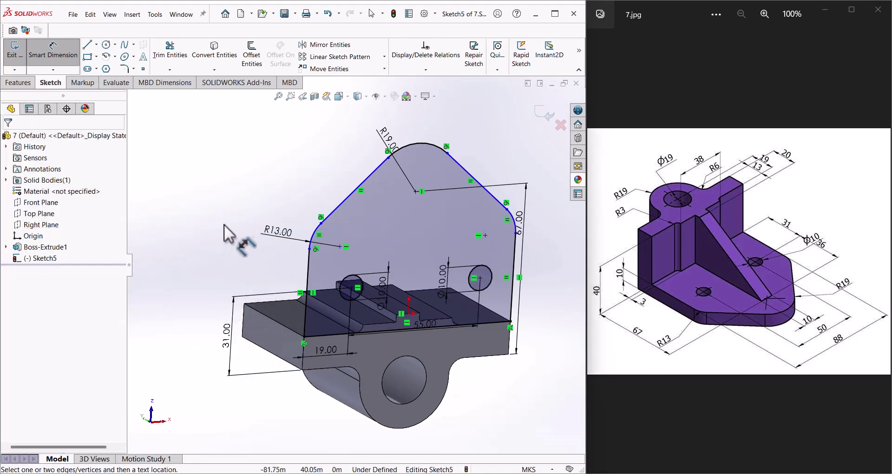
- Extrude Sketch5 as a reversed, blind boss into the 10-thick holed upright plate
{"action": "left_click", "coordinate": [19, 82]}
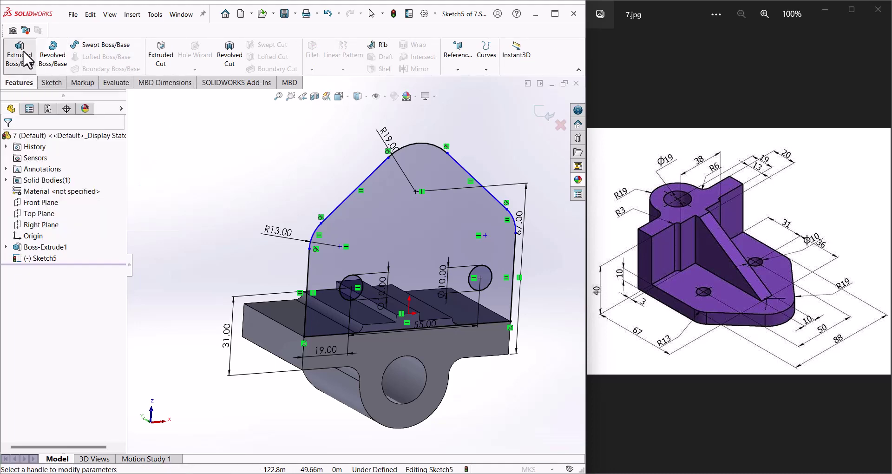
{"action": "left_click", "coordinate": [26, 59]}
{"action": "middle_click_drag", "start_coordinate": [238, 171], "coordinate": [295, 195]}
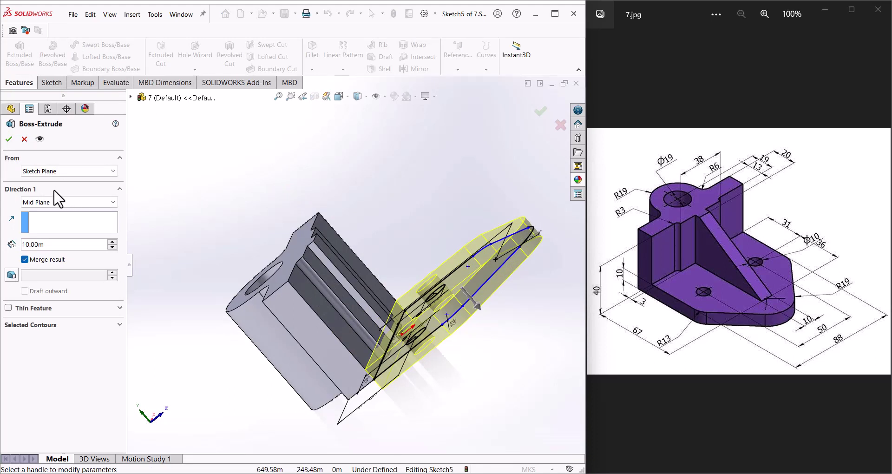
{"action": "left_click", "coordinate": [38, 204]}
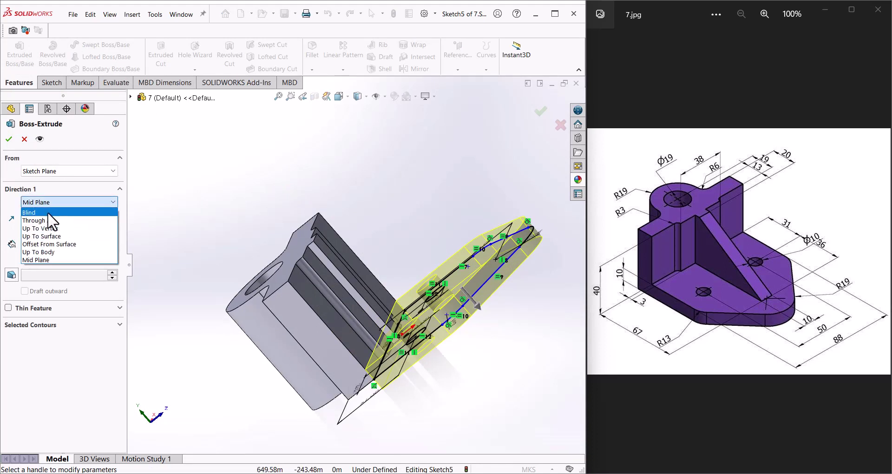
{"action": "left_click", "coordinate": [48, 212]}
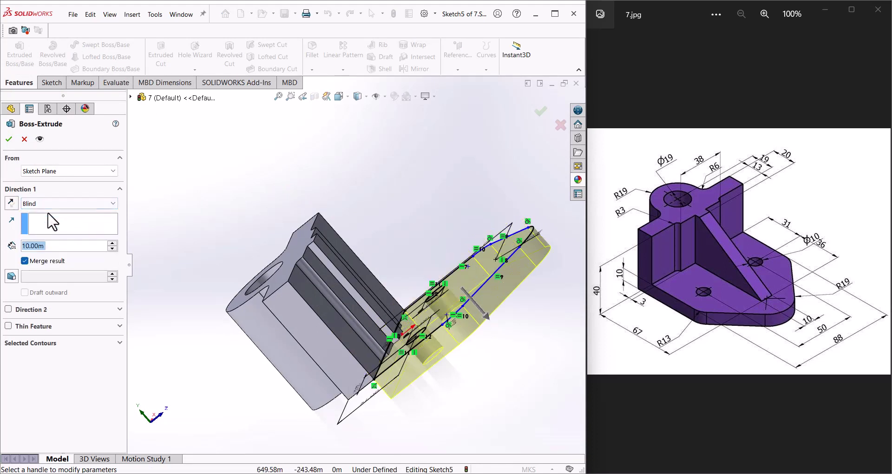
{"action": "left_click", "coordinate": [10, 205]}
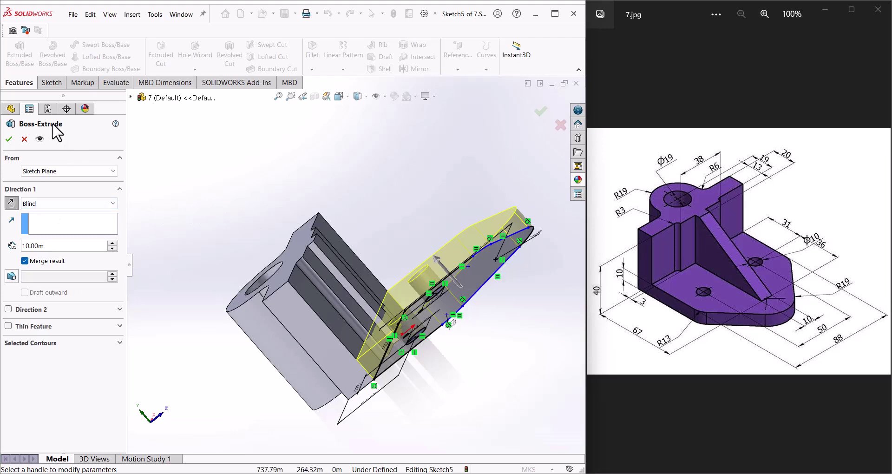
{"action": "left_click", "coordinate": [9, 140]}
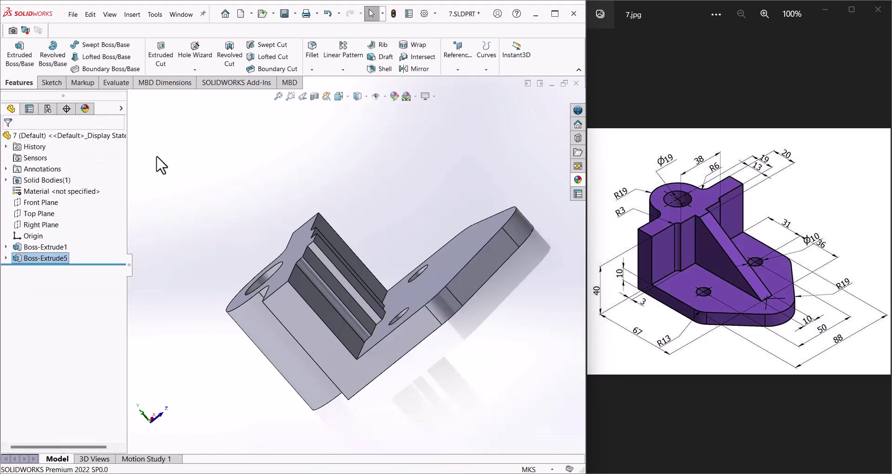
- On the Right Plane, viewed face-on, draw a closed three-line triangle against the upright
{"action": "middle_click_drag", "start_coordinate": [190, 161], "coordinate": [114, 176]}
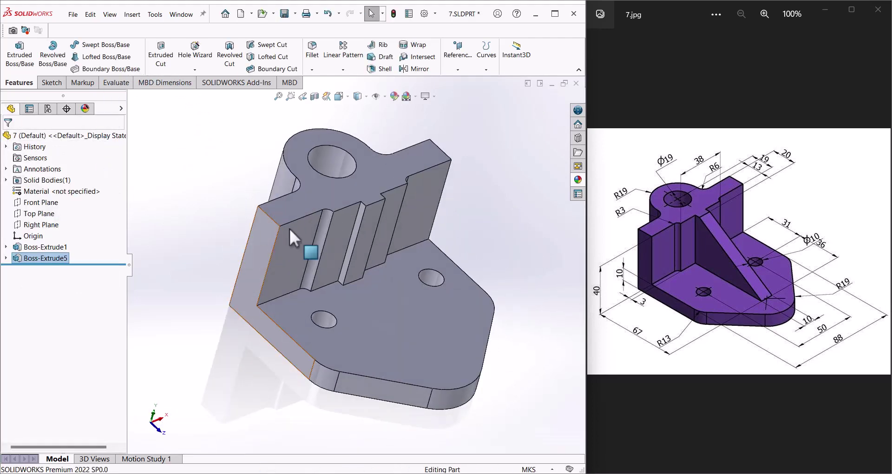
{"action": "left_click", "coordinate": [47, 225]}
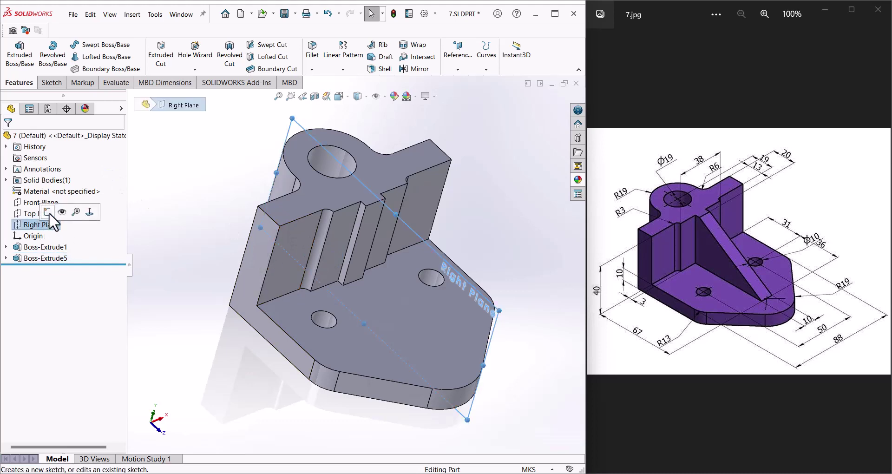
{"action": "key", "text": "ctrl+1"}
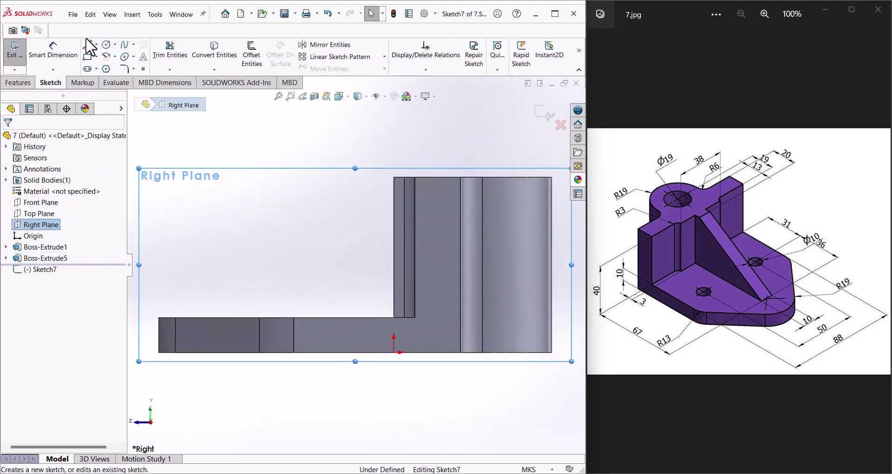
{"action": "left_click", "coordinate": [87, 44]}
{"action": "left_click", "coordinate": [394, 177]}
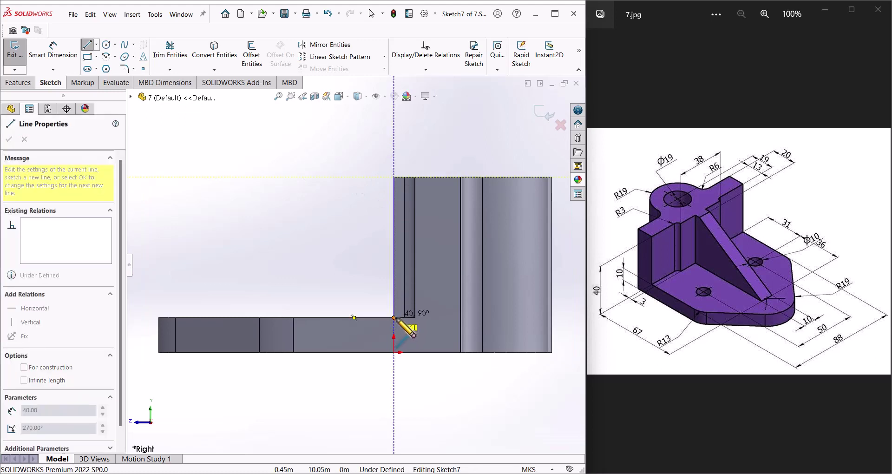
{"action": "left_click", "coordinate": [394, 317]}
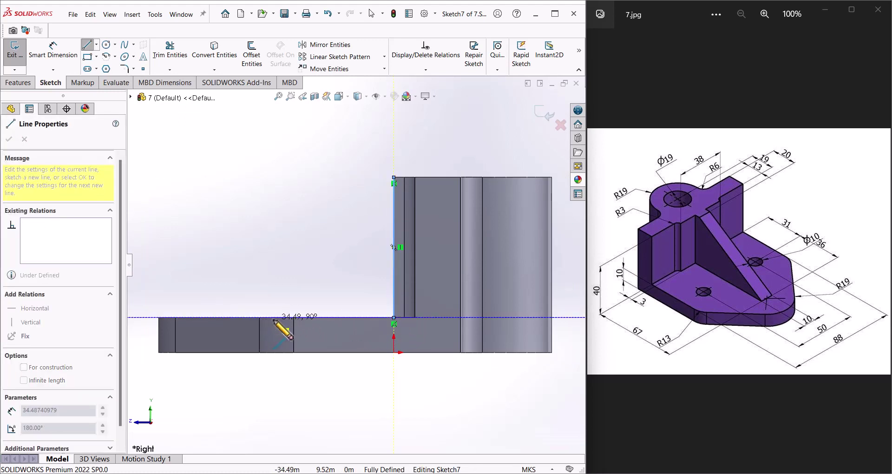
{"action": "left_click", "coordinate": [274, 318]}
{"action": "left_click", "coordinate": [394, 178]}
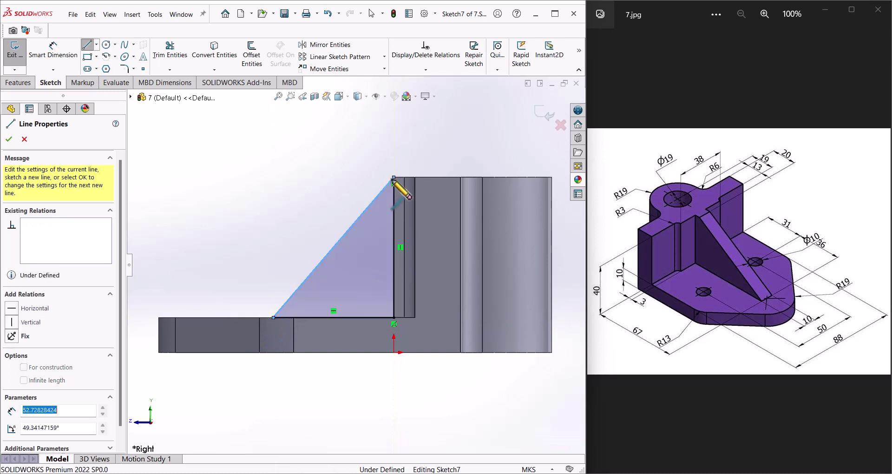
{"action": "right_click", "coordinate": [360, 168]}
{"action": "left_click", "coordinate": [371, 175]}
- Dimension the triangle's base, changing 53.36 to 67
{"action": "mouse_move", "coordinate": [315, 174]}
{"action": "middle_mouse_down"}
{"action": "mouse_move", "coordinate": [308, 205]}
{"action": "mouse_move", "coordinate": [174, 186]}
{"action": "middle_mouse_up"}
{"action": "left_click", "coordinate": [53, 49]}
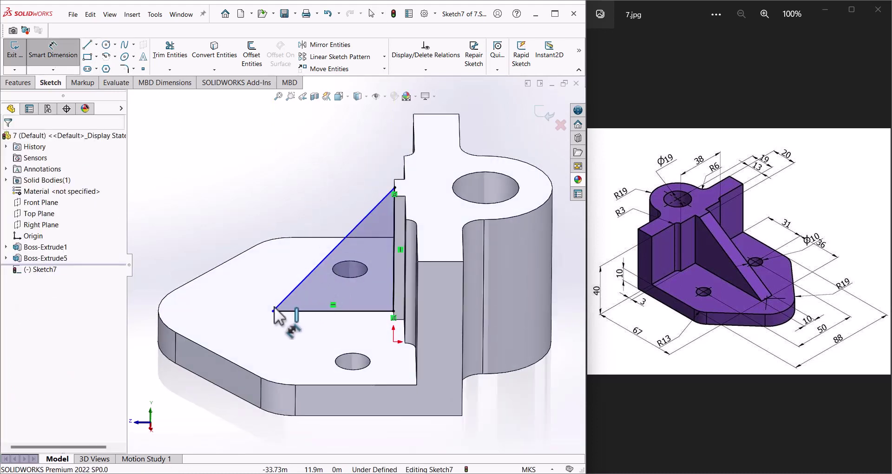
{"action": "left_click", "coordinate": [273, 311]}
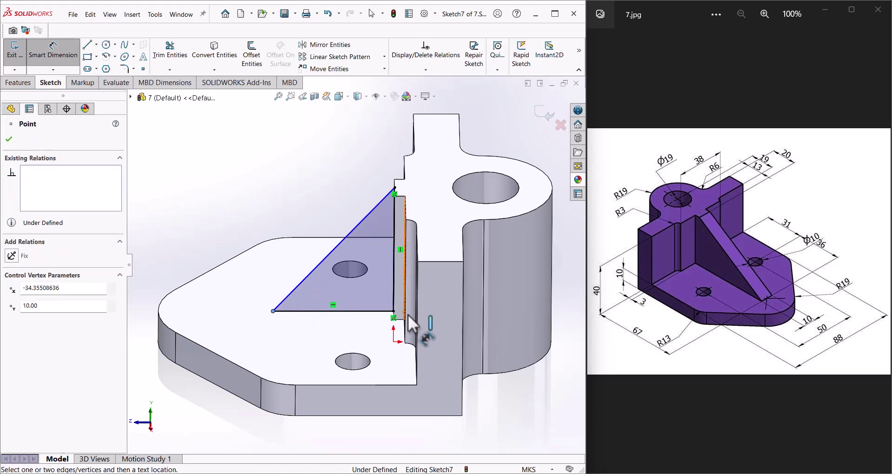
{"action": "left_click", "coordinate": [463, 326]}
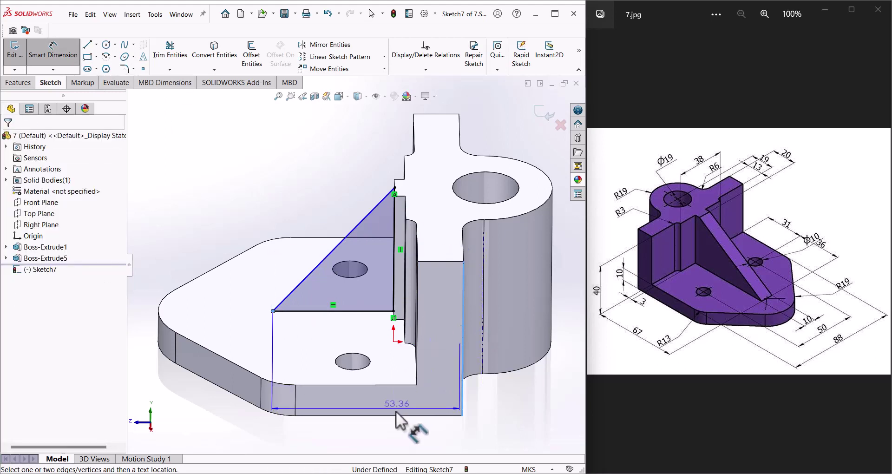
{"action": "left_click", "coordinate": [390, 435]}
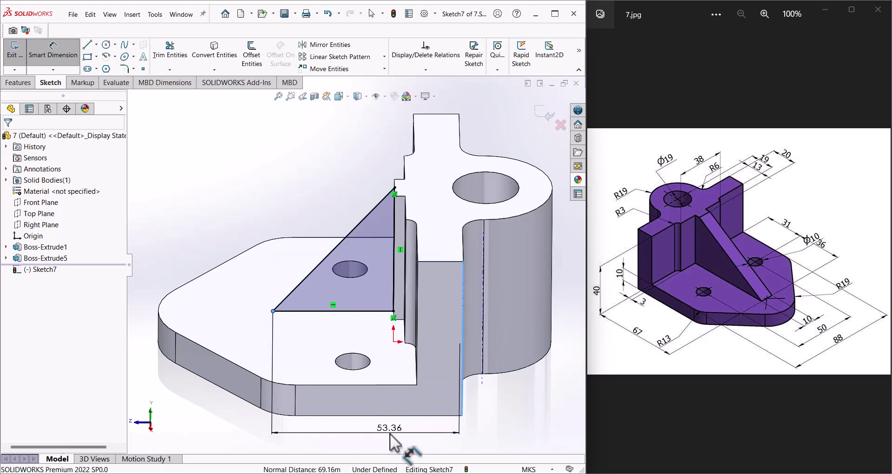
{"action": "type", "text": "67"}
{"action": "key", "text": "Return"}
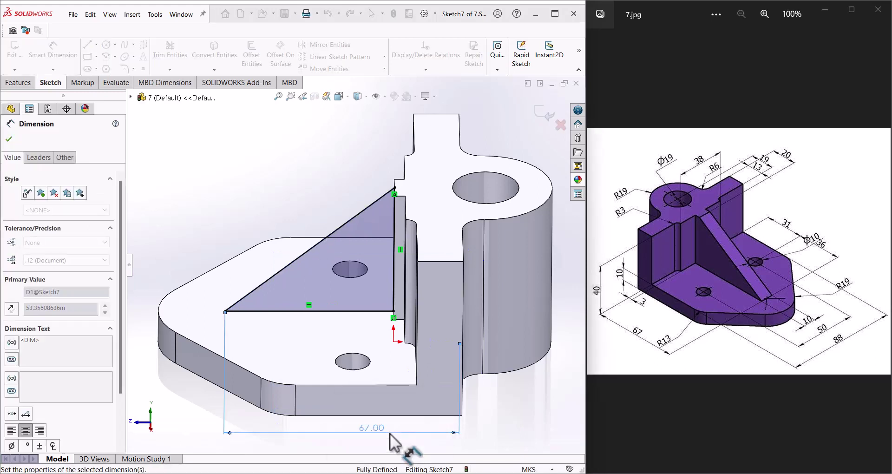
{"action": "left_click", "coordinate": [18, 83]}
- Extrude the triangle sketch as a 10-thick Mid Plane boss to form the rib
{"action": "left_click", "coordinate": [20, 54]}
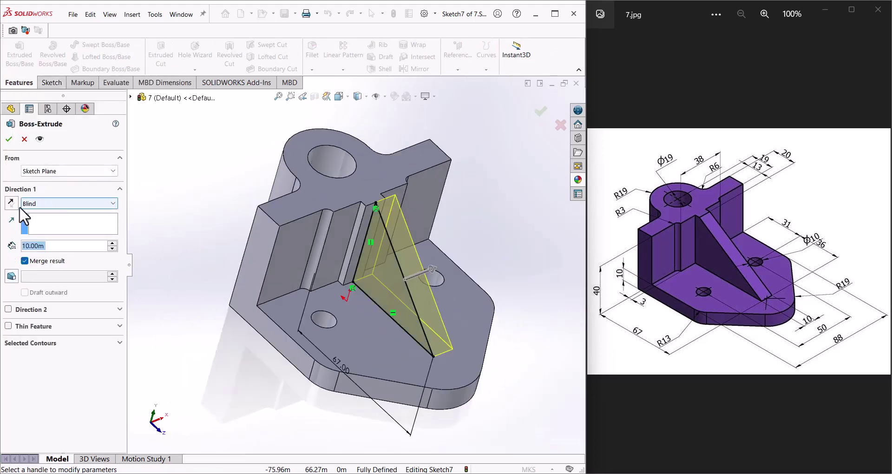
{"action": "left_click", "coordinate": [11, 204]}
{"action": "left_click", "coordinate": [11, 203]}
{"action": "left_click", "coordinate": [28, 204]}
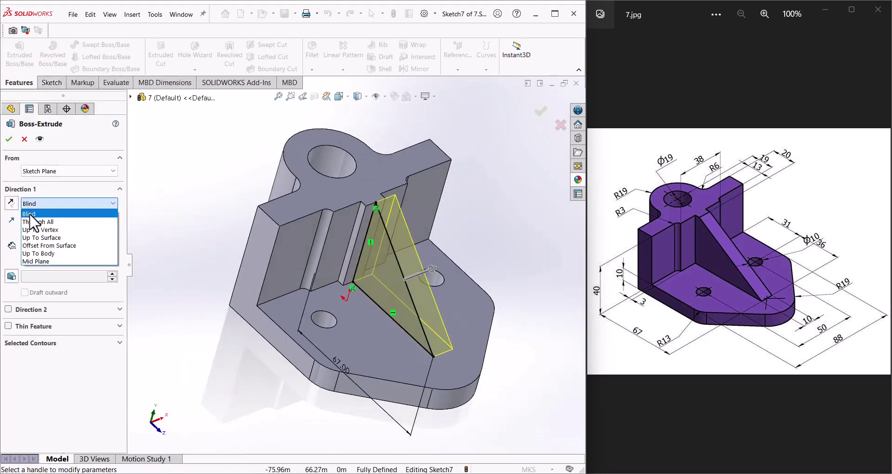
{"action": "left_click", "coordinate": [35, 261]}
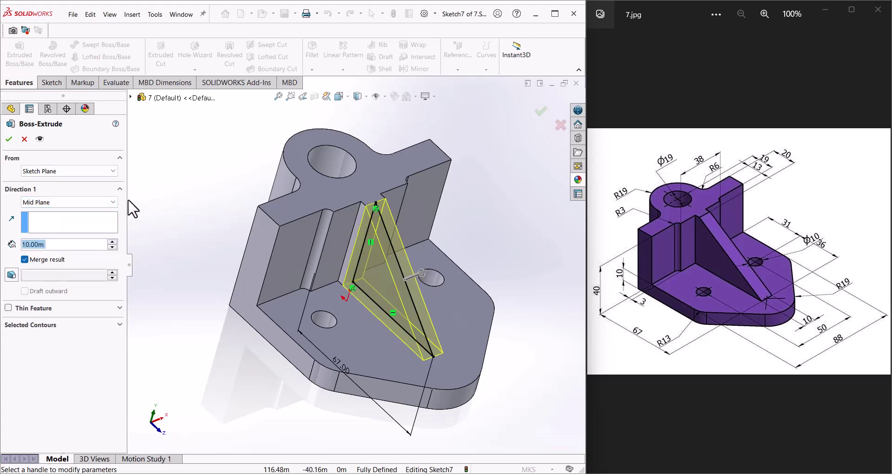
{"action": "left_click", "coordinate": [9, 139]}
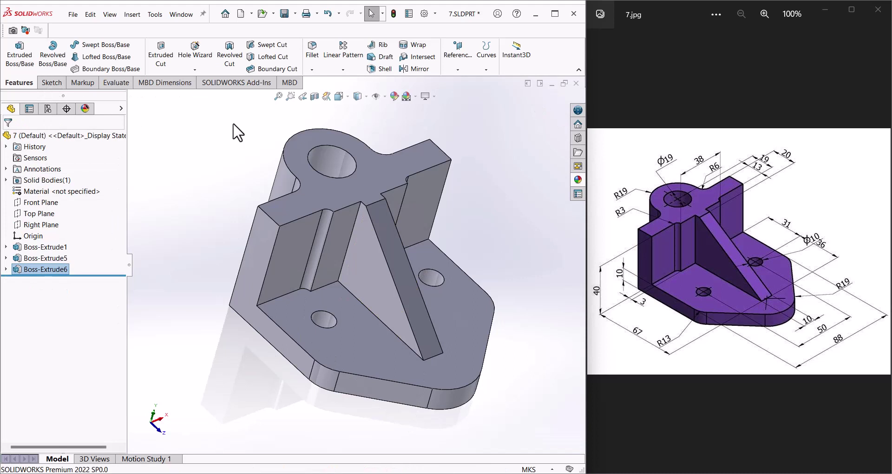
- Try a purple appearance on the rib alone, then cancel it
{"action": "left_click", "coordinate": [395, 96]}
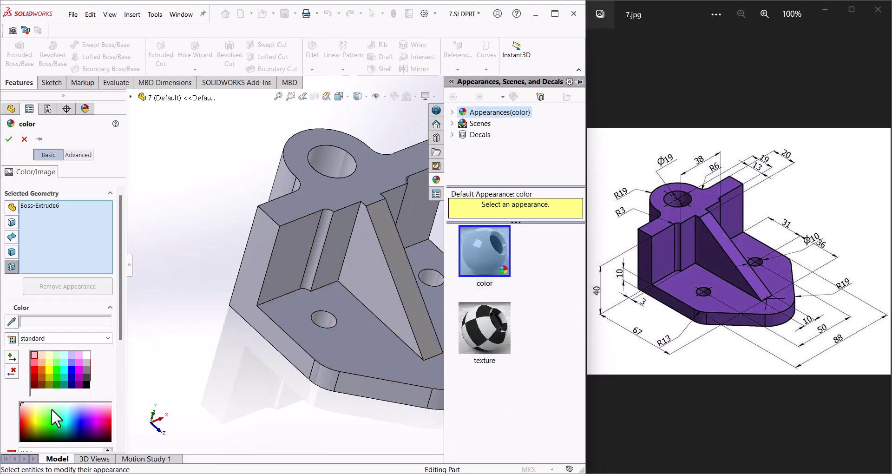
{"action": "left_click_drag", "start_coordinate": [51, 409], "coordinate": [92, 419]}
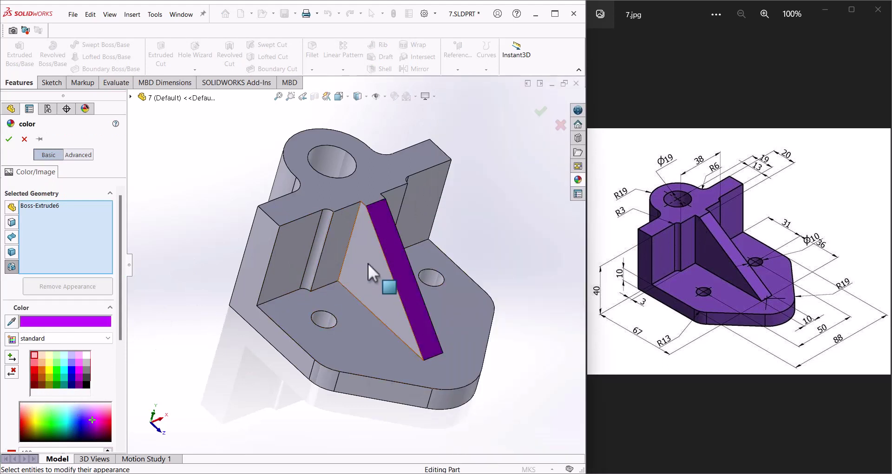
{"action": "left_click", "coordinate": [560, 125]}
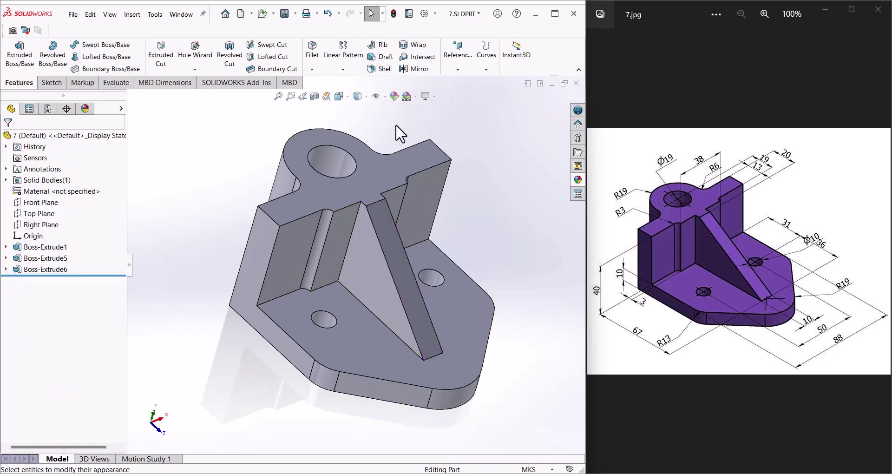
- Apply a purple colour appearance to the whole part and confirm it in isometric view
{"action": "left_click", "coordinate": [396, 97]}
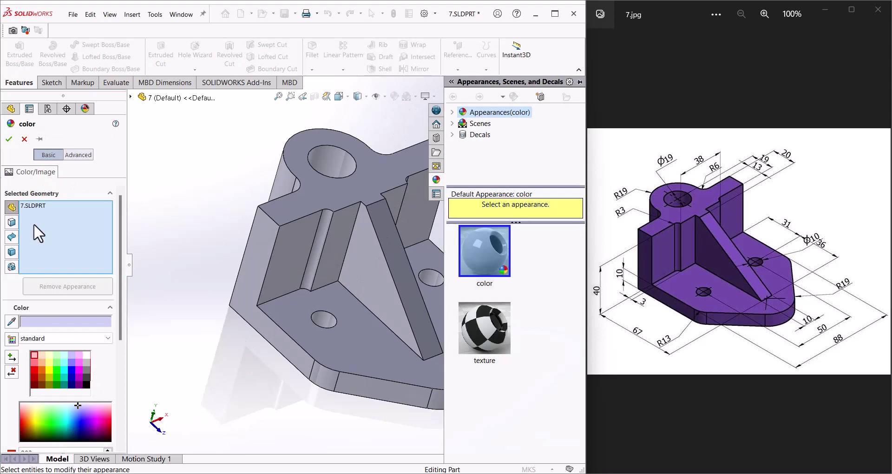
{"action": "left_click_drag", "start_coordinate": [77, 406], "coordinate": [89, 420]}
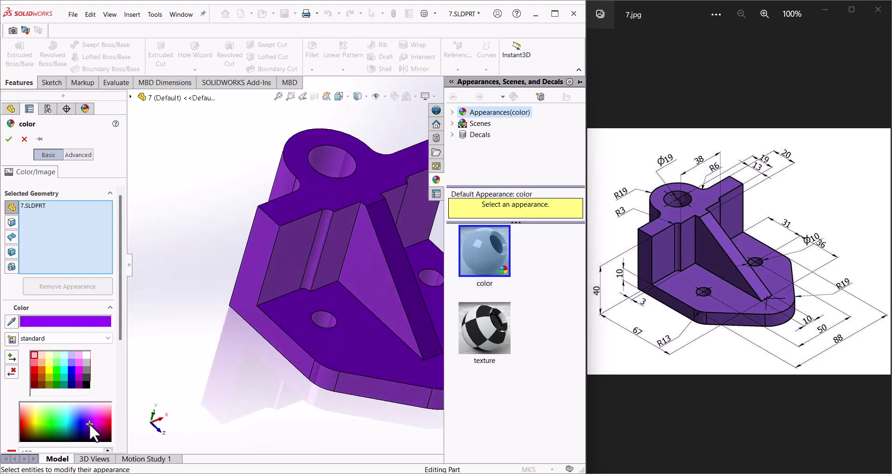
{"action": "left_click", "coordinate": [237, 358]}
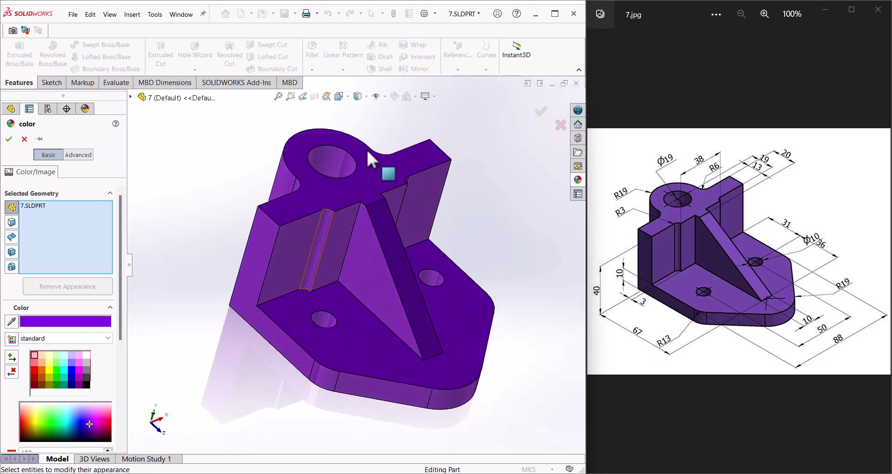
{"action": "left_click", "coordinate": [346, 96]}
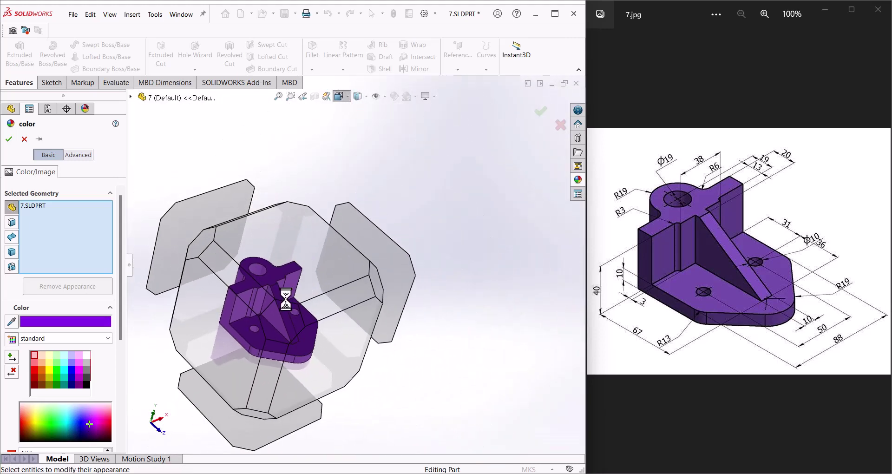
{"action": "left_click", "coordinate": [269, 328]}
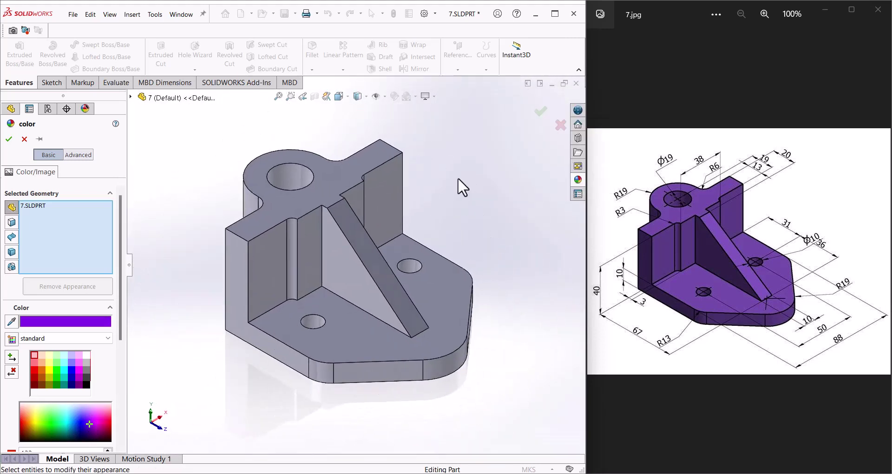
{"action": "left_click", "coordinate": [540, 113]}
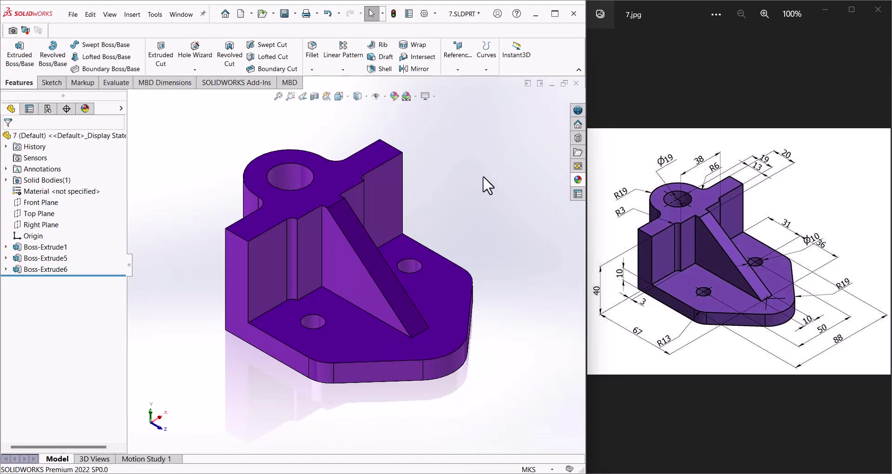